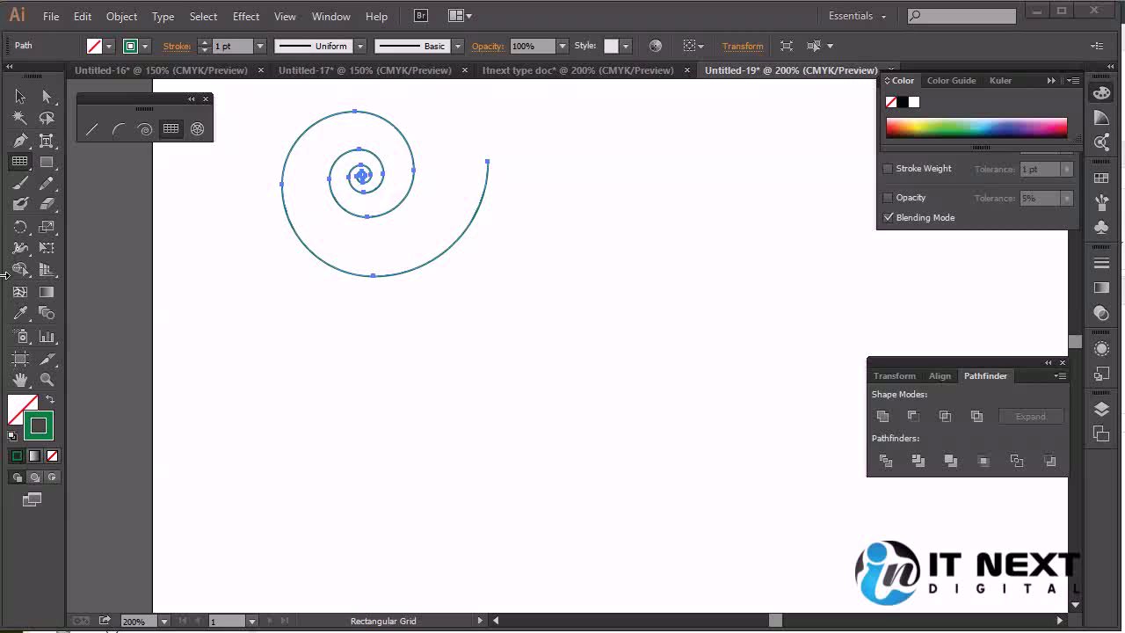
# - Draw a long horizontal line below the spiral and place copies of it down the artboard plus one crossing the spiral
pyautogui.click(92, 129)
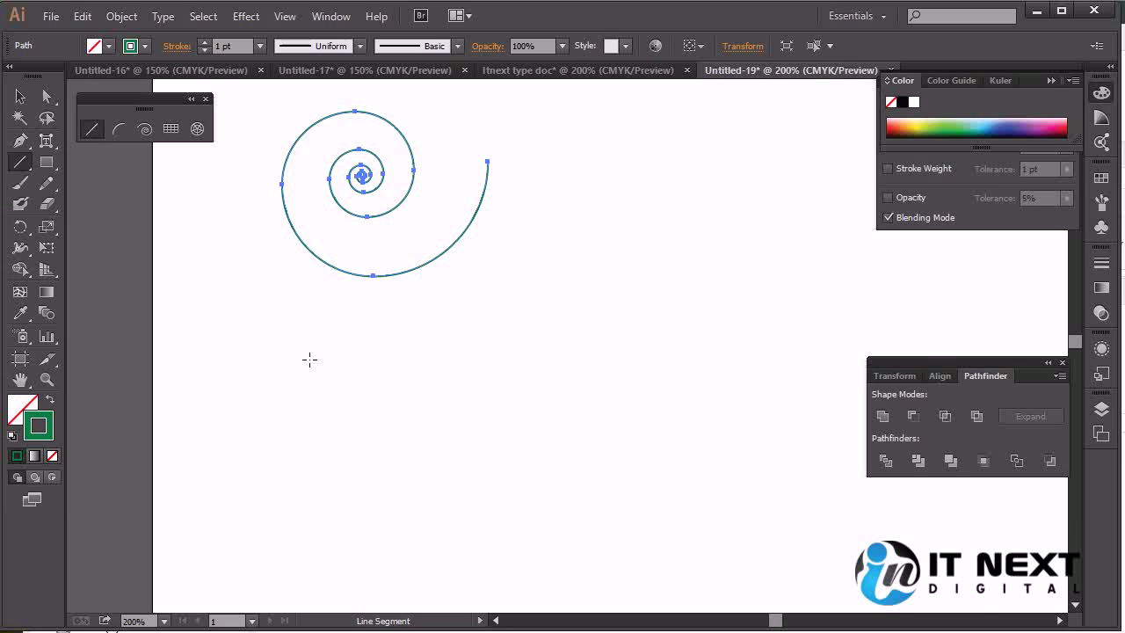
pyautogui.moveTo(193, 307); pyautogui.dragTo(887, 308)
pyautogui.click(20, 96)
pyautogui.moveTo(662, 313); pyautogui.dragTo(653, 269)
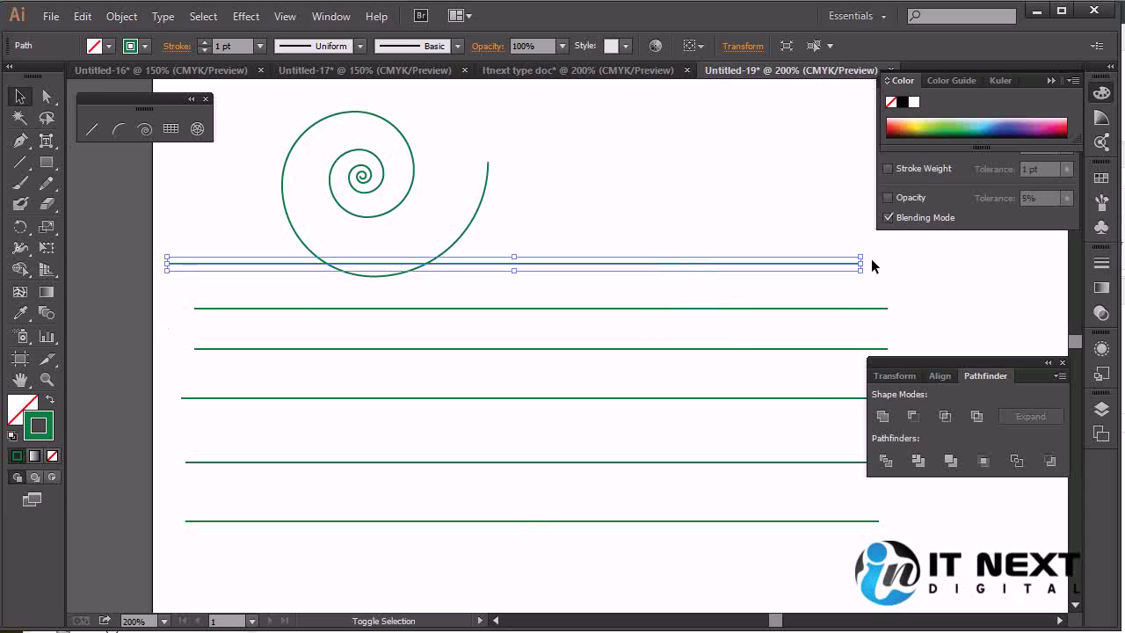
# - Rotate the line crossing the spiral to vertical and move it so it crosses the horizontal lines
pyautogui.moveTo(870, 254); pyautogui.dragTo(540, 527)
pyautogui.moveTo(516, 285); pyautogui.dragTo(321, 626)
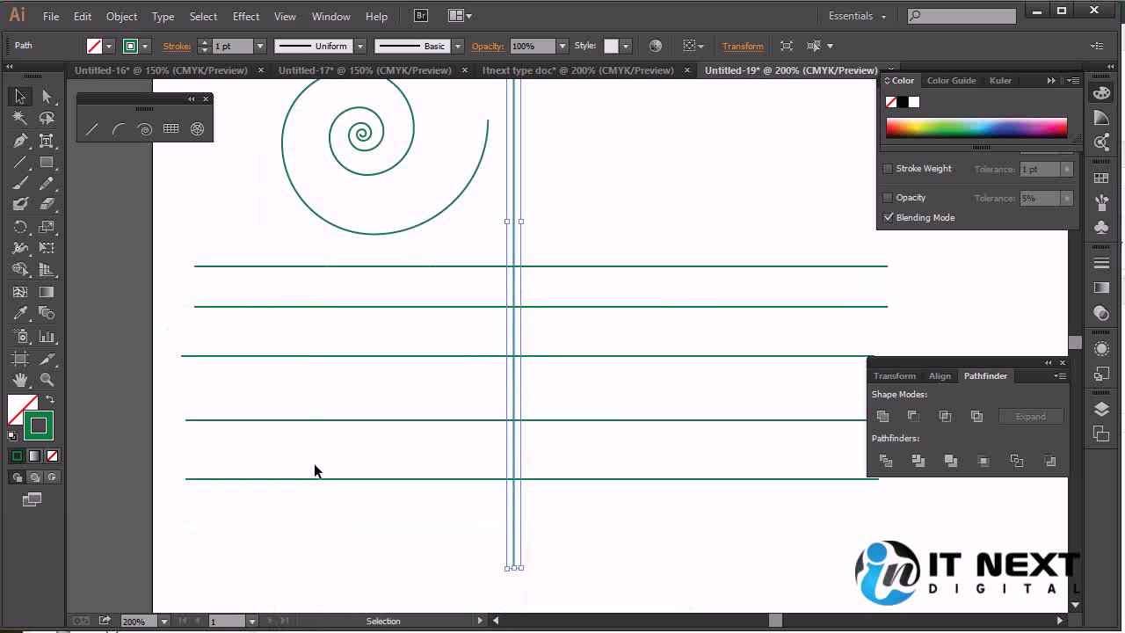
pyautogui.hotkey('ctrl', '-')
pyautogui.hotkey('ctrl', '-')
pyautogui.hotkey('ctrl', '-')
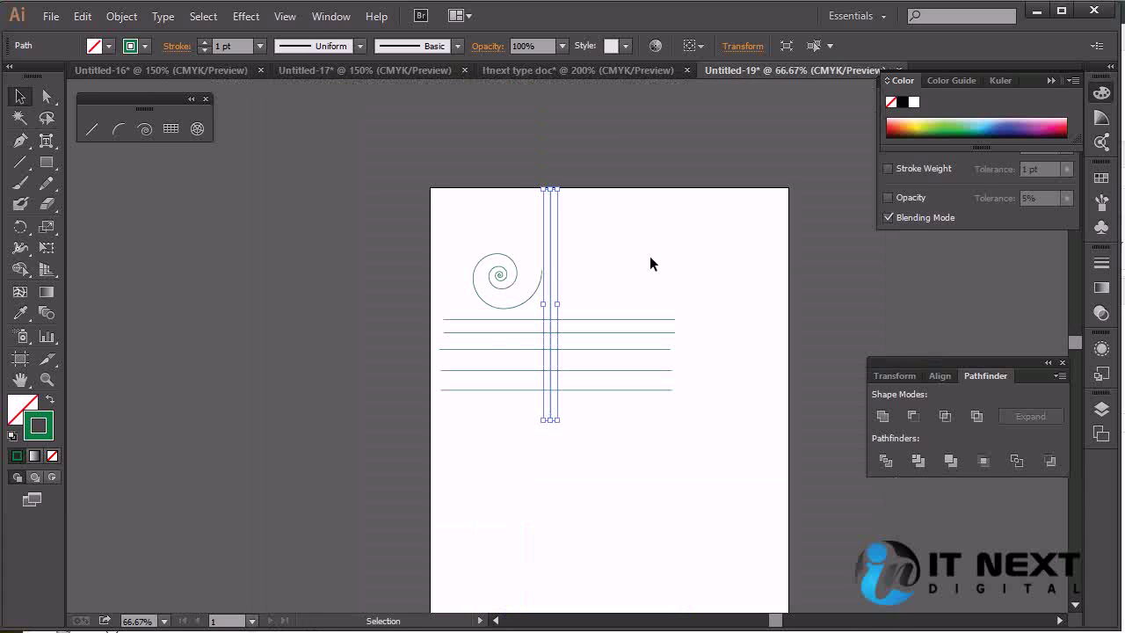
pyautogui.moveTo(554, 261); pyautogui.dragTo(640, 403)
# - Delete the spiral and all the lines from the artboard
pyautogui.click(725, 341)
pyautogui.moveTo(729, 230); pyautogui.dragTo(340, 602)
pyautogui.press('Delete')
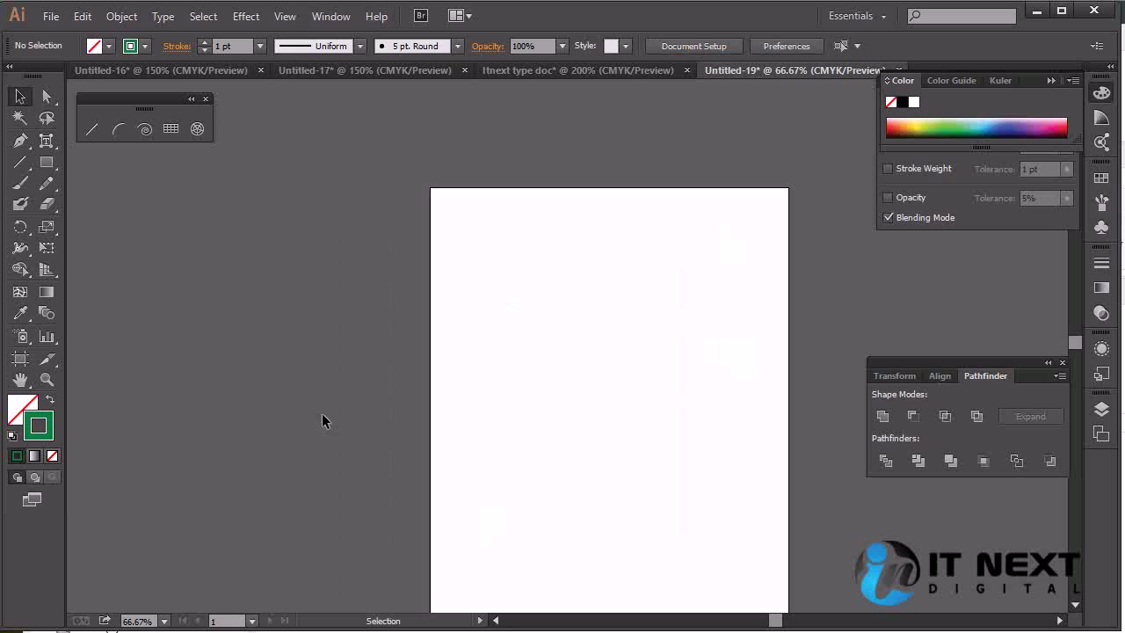
# - Try drawing a freehand rectangular grid across the upper part of the artboard, and undo it
pyautogui.click(171, 130)
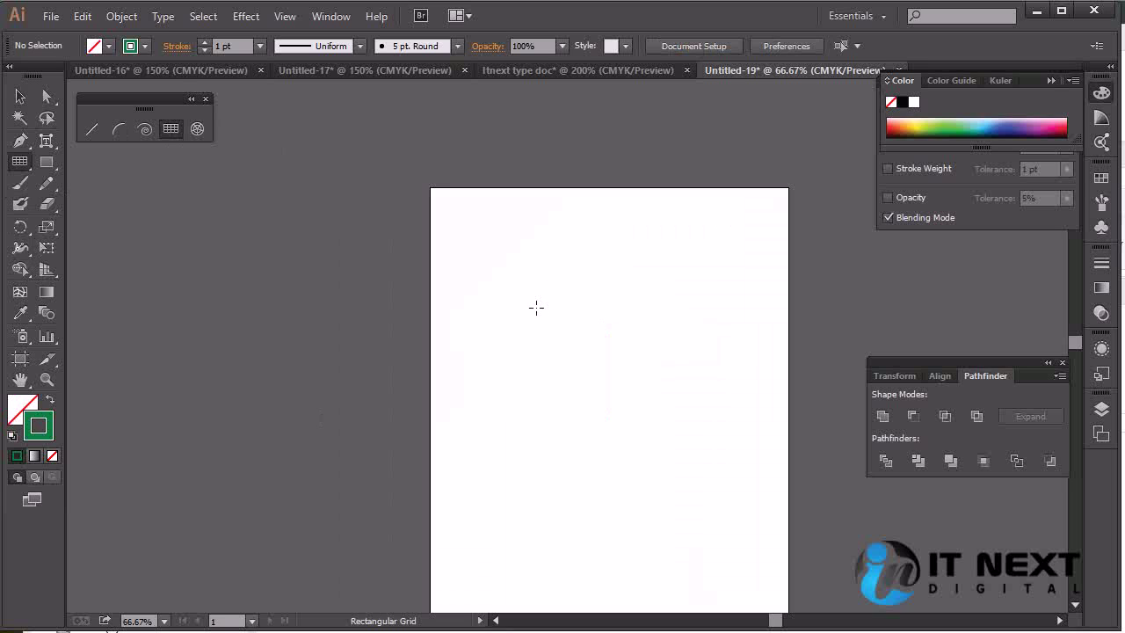
pyautogui.hotkey('ctrl', '+')
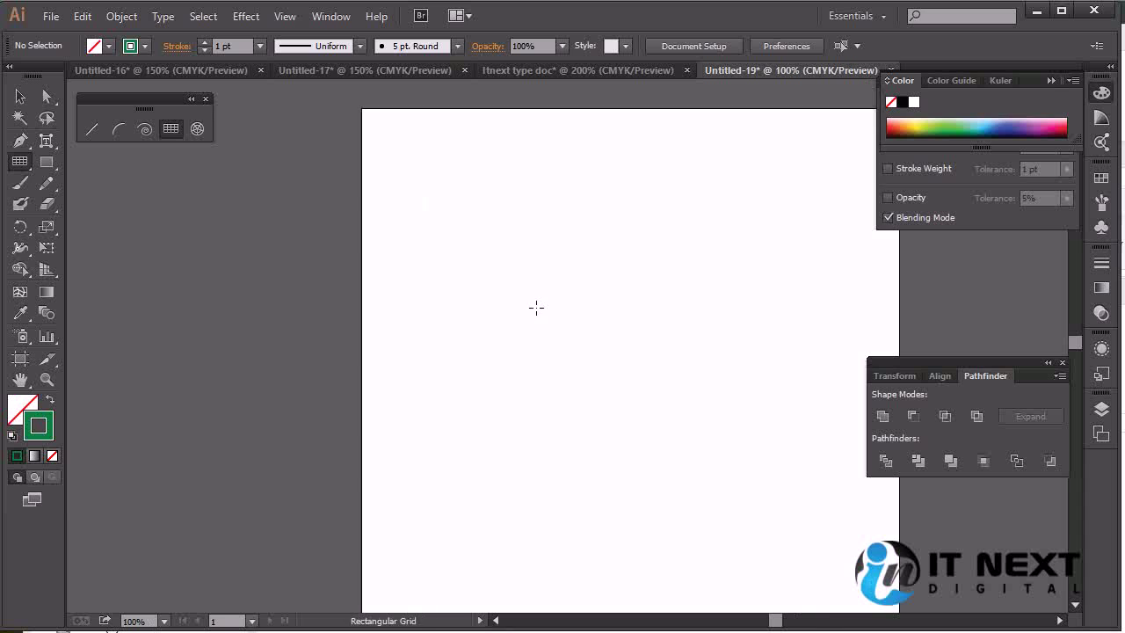
pyautogui.moveTo(615, 279); pyautogui.dragTo(407, 334)
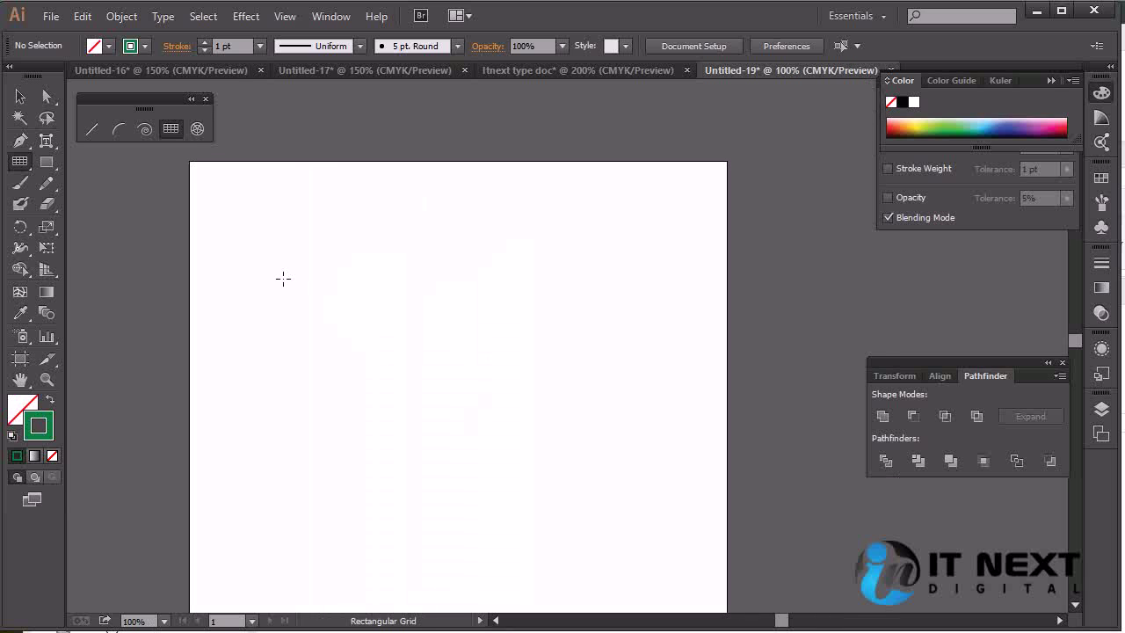
pyautogui.moveTo(259, 220); pyautogui.dragTo(673, 329)
pyautogui.hotkey('ctrl', 'z')
# - Create a rectangular grid 480 pt wide and 200 pt high with 5 horizontal and 5 vertical dividers
pyautogui.click(417, 302)
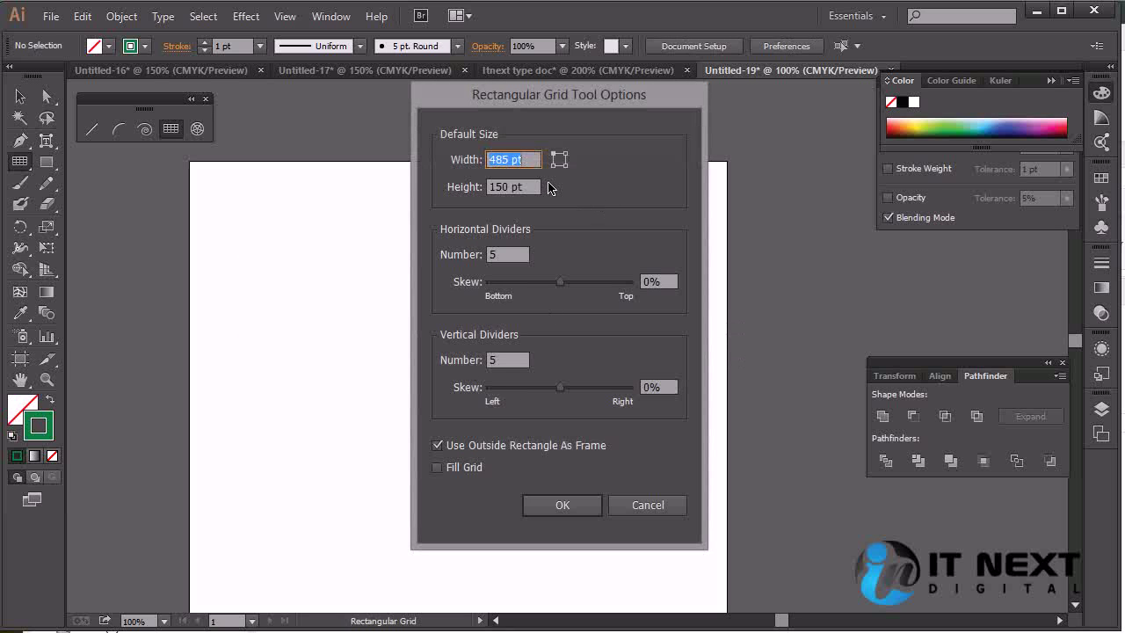
pyautogui.write('480')
pyautogui.doubleClick(506, 188)
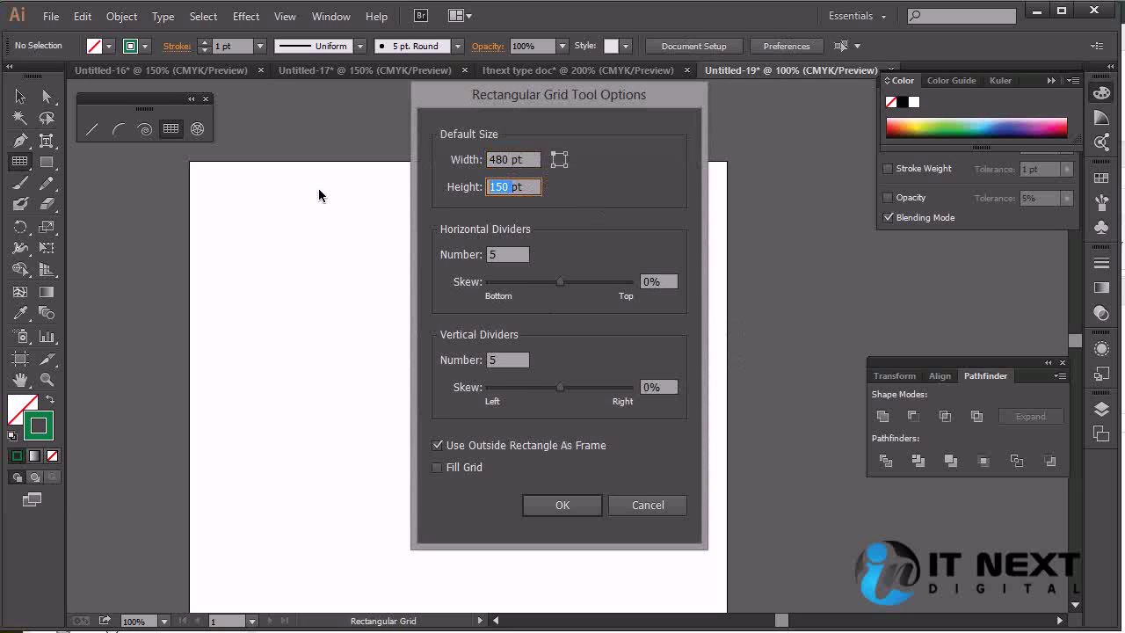
pyautogui.write('200')
pyautogui.doubleClick(510, 255)
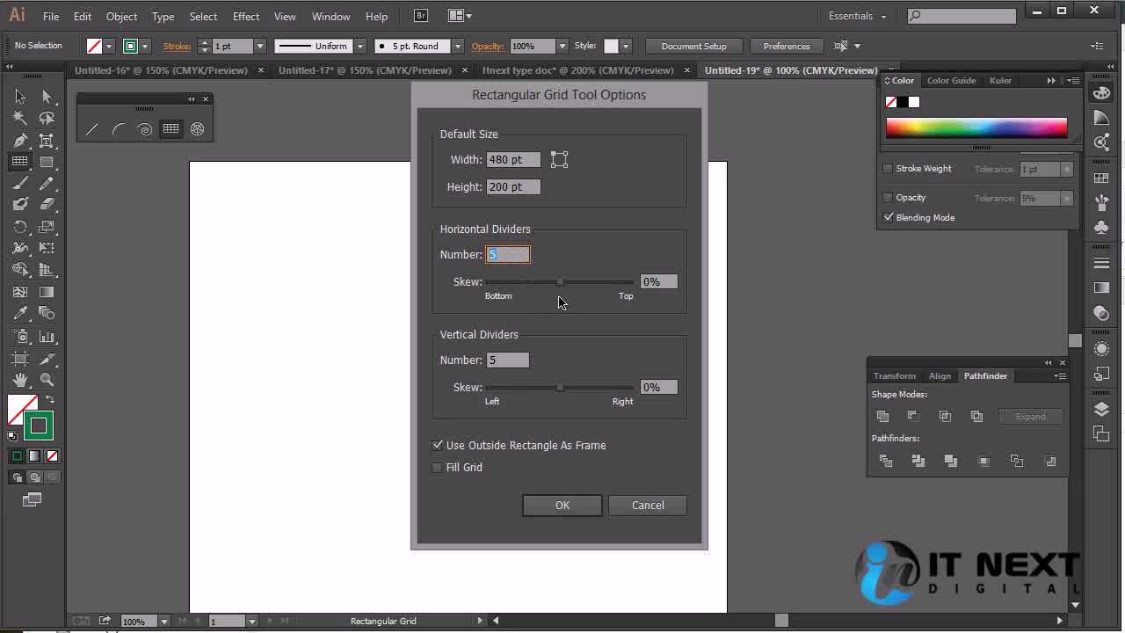
pyautogui.doubleClick(506, 359)
pyautogui.click(562, 504)
# - Move the grid fully onto the upper part of the artboard and deselect it
pyautogui.click(20, 96)
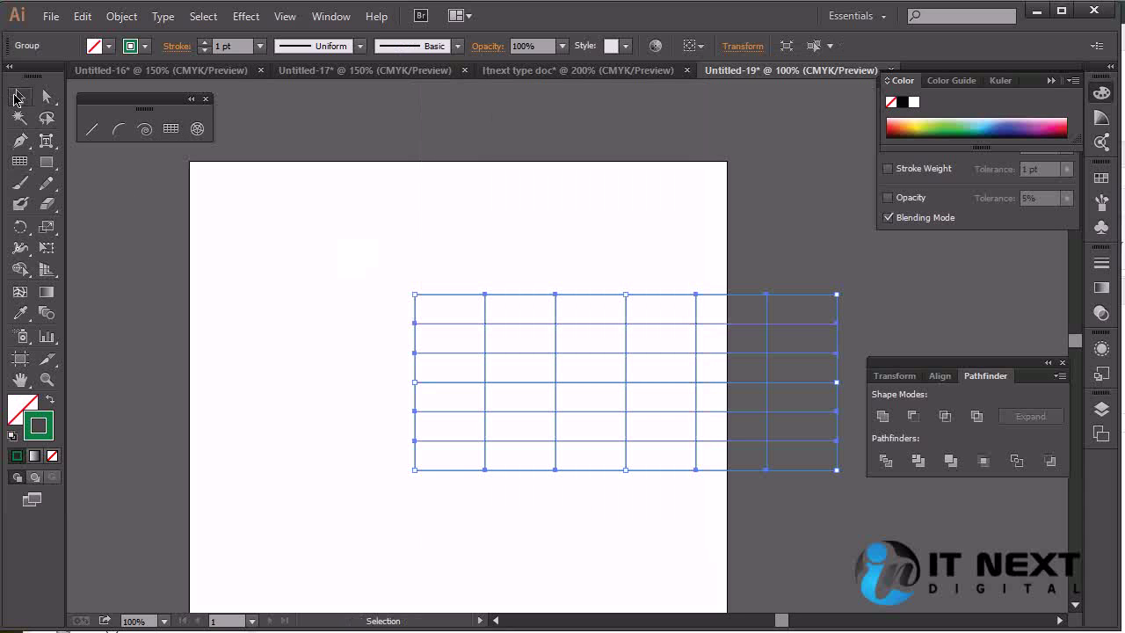
pyautogui.moveTo(652, 323); pyautogui.dragTo(525, 256)
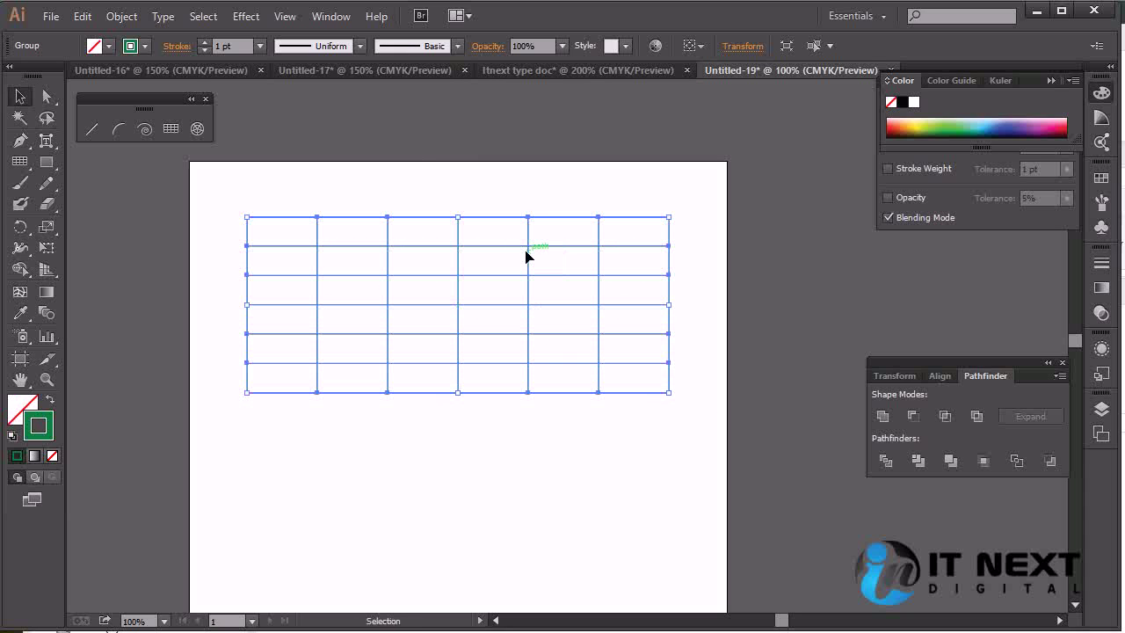
pyautogui.click(734, 249)
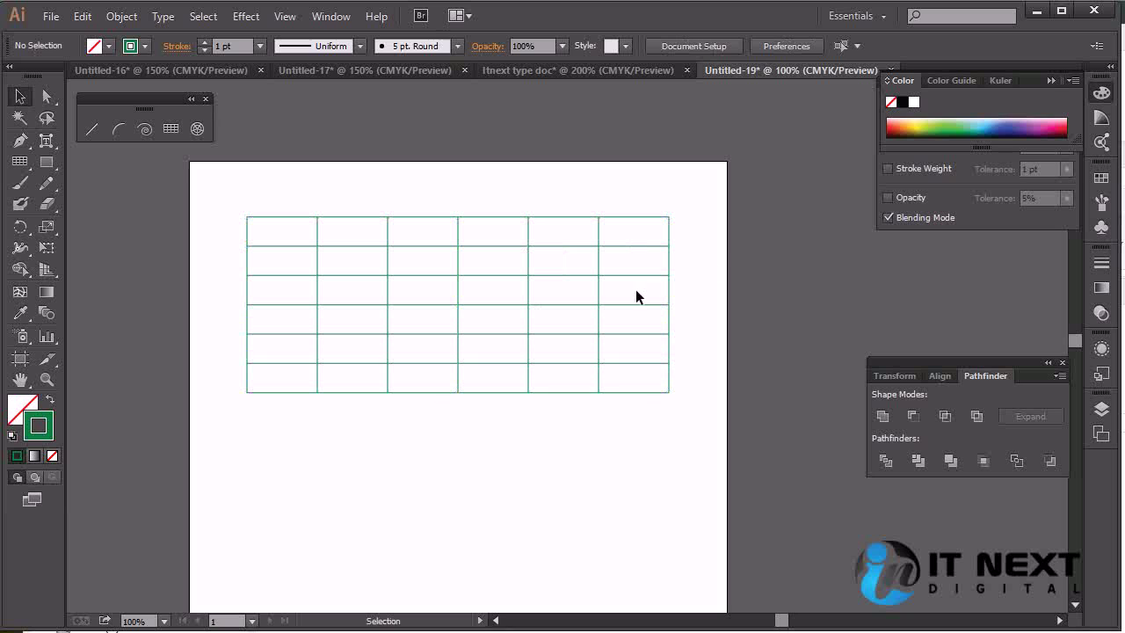
# - Change the grid's stroke colour to dark brown and deselect it
pyautogui.click(501, 276)
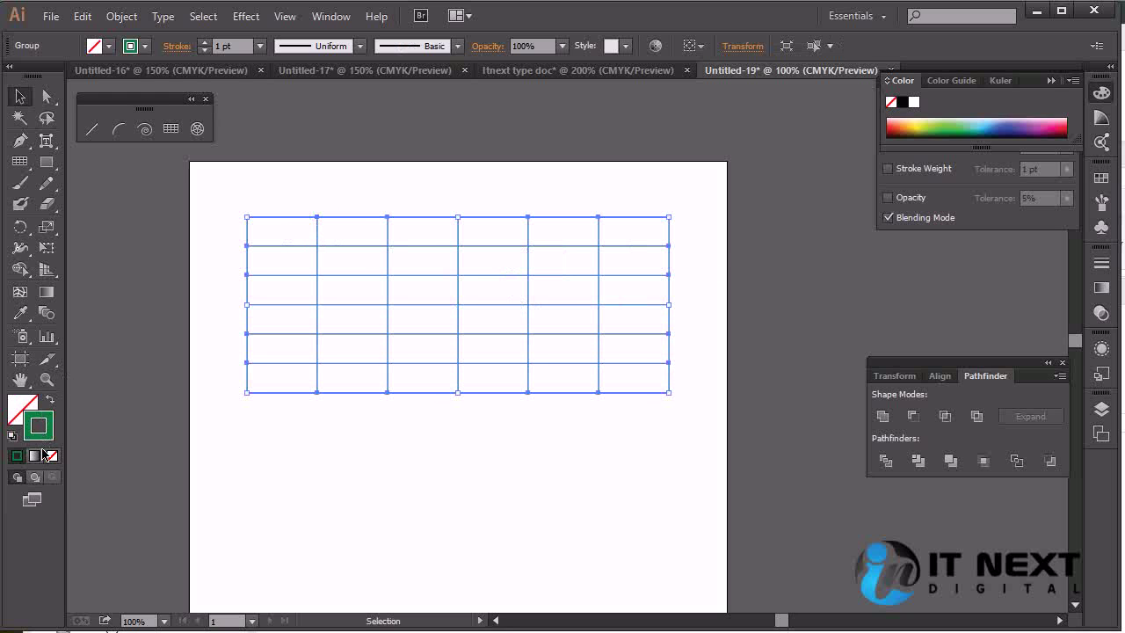
pyautogui.click(928, 123)
pyautogui.click(898, 128)
pyautogui.click(732, 225)
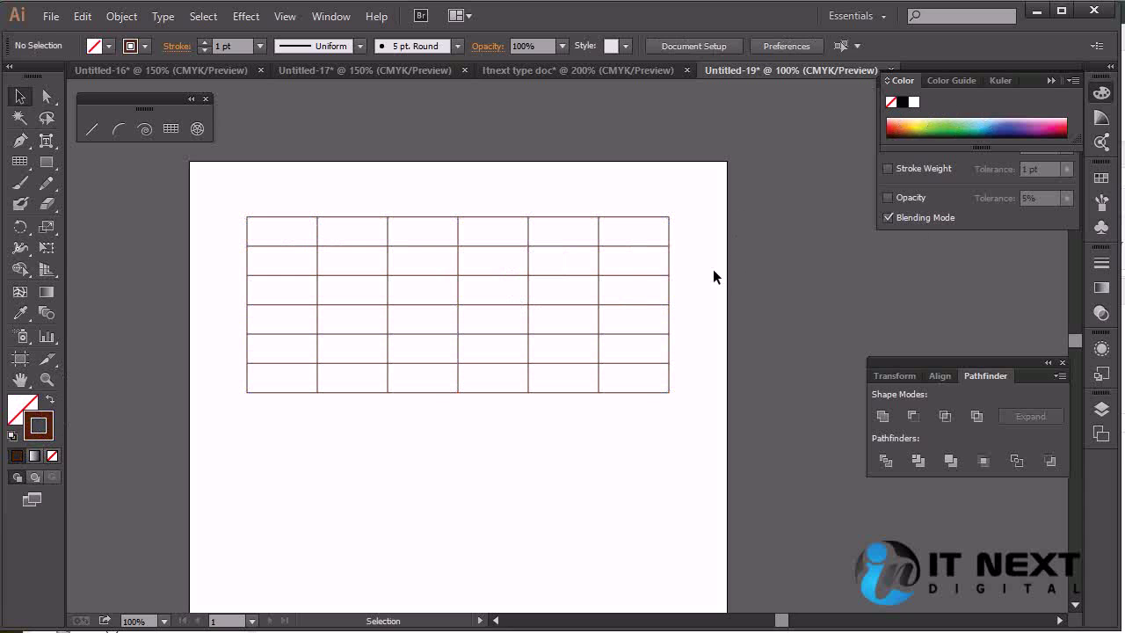
pyautogui.click(609, 274)
pyautogui.click(770, 283)
# - Merge all cells of the grid's top row into one header cell with the Shape Builder tool
pyautogui.click(20, 270)
pyautogui.moveTo(726, 176)
pyautogui.mouseDown()
pyautogui.moveTo(196, 445)
pyautogui.moveTo(184, 475)
pyautogui.mouseUp()
pyautogui.moveTo(642, 234); pyautogui.dragTo(263, 239)
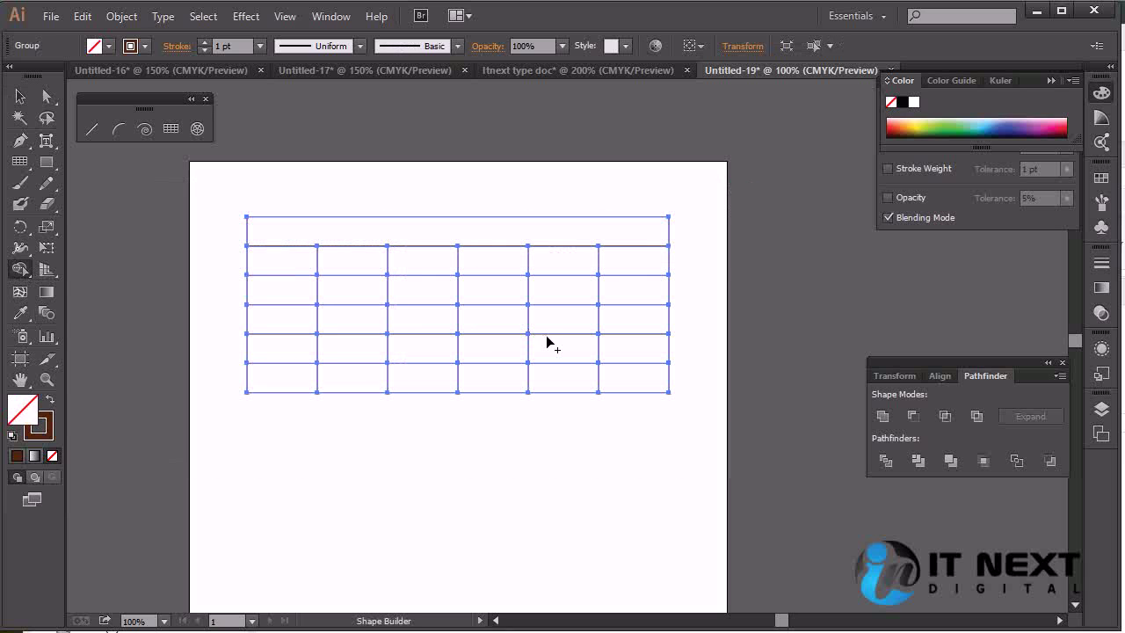
pyautogui.press('v')
pyautogui.click(557, 469)
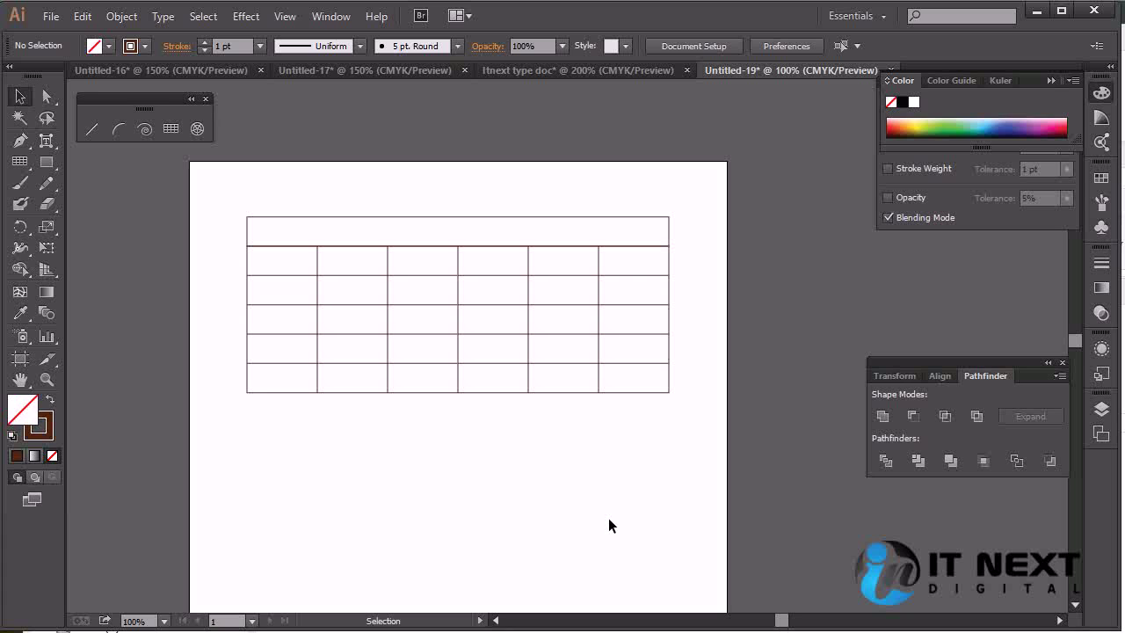
# - Merge the diagonal run of cells from the second column below the header down to the bottom row with Shape Builder
pyautogui.moveTo(636, 254); pyautogui.dragTo(603, 269)
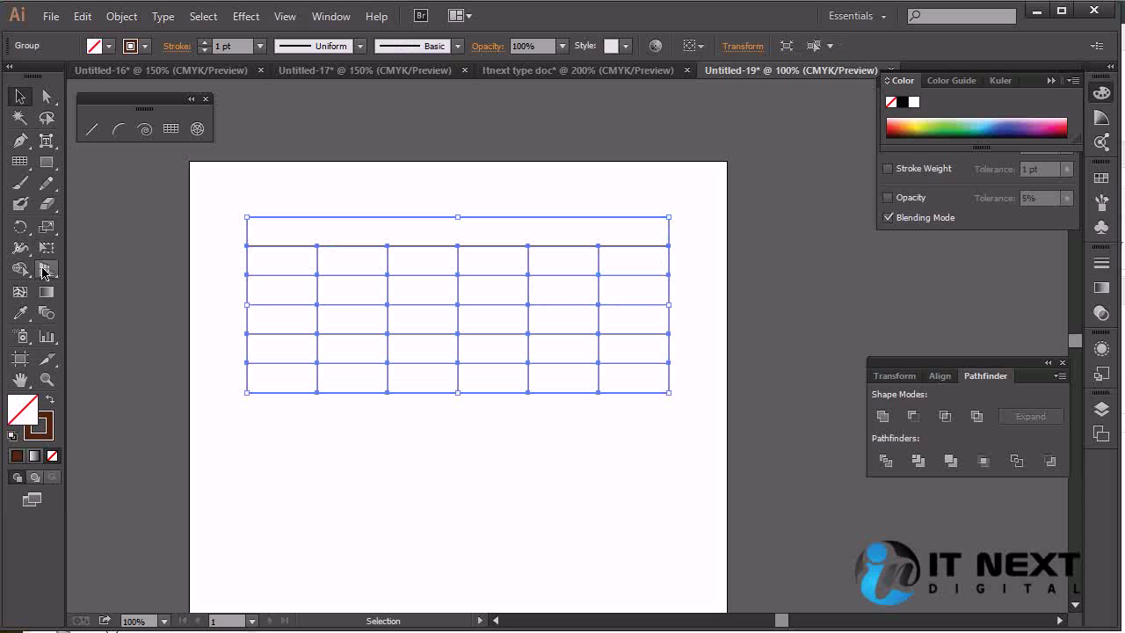
pyautogui.click(19, 269)
pyautogui.moveTo(354, 261)
pyautogui.mouseDown()
pyautogui.moveTo(409, 298)
pyautogui.moveTo(644, 393)
pyautogui.mouseUp()
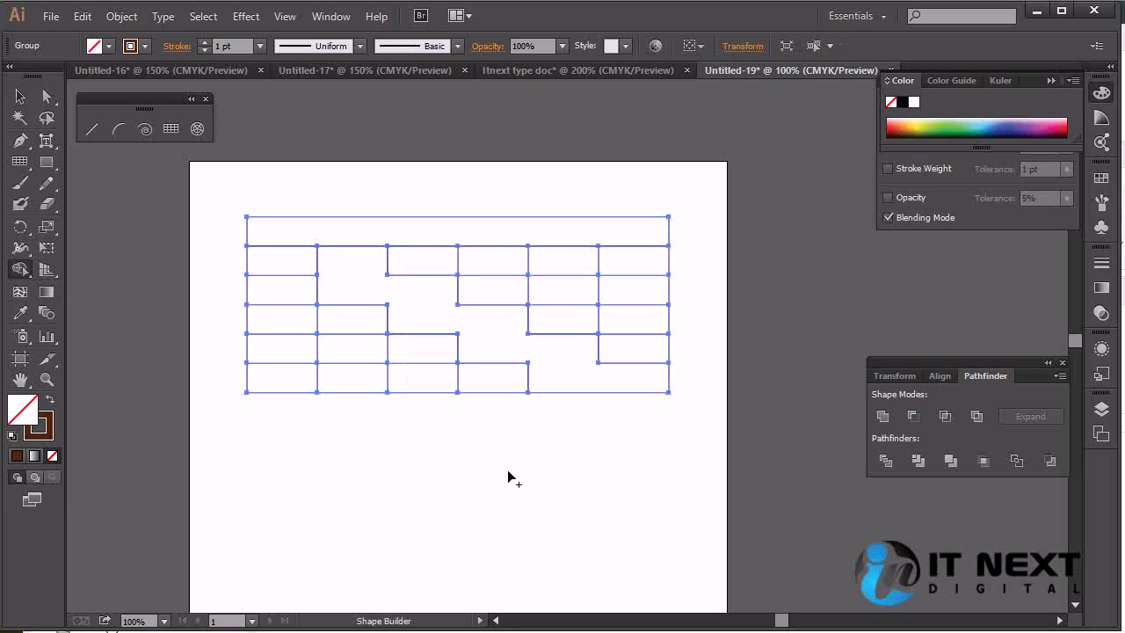
# - Delete the grid with the merged cells
pyautogui.click(20, 96)
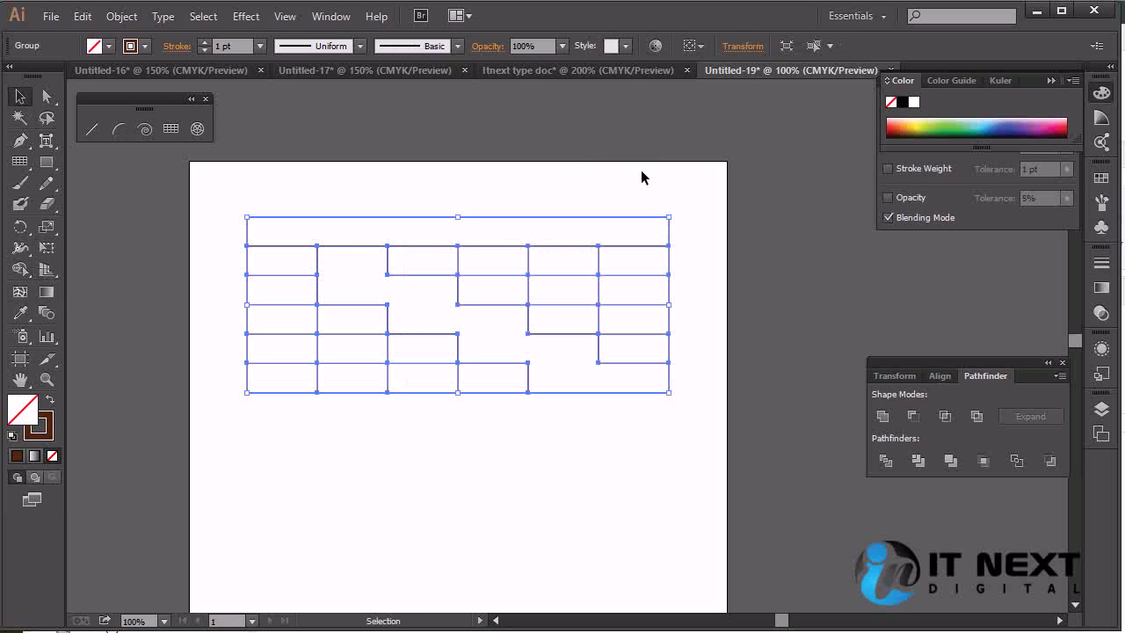
pyautogui.press('Delete')
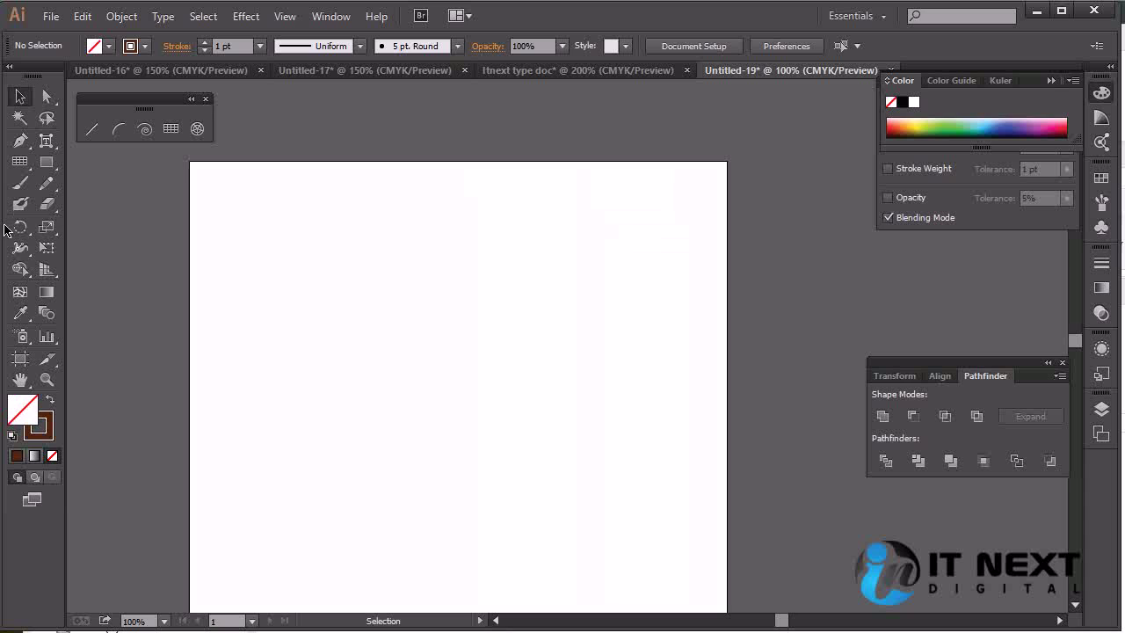
# - Create a 480 pt by 200 pt rectangular grid with 10 horizontal and 100 vertical dividers and Fill Grid enabled
pyautogui.click(16, 163)
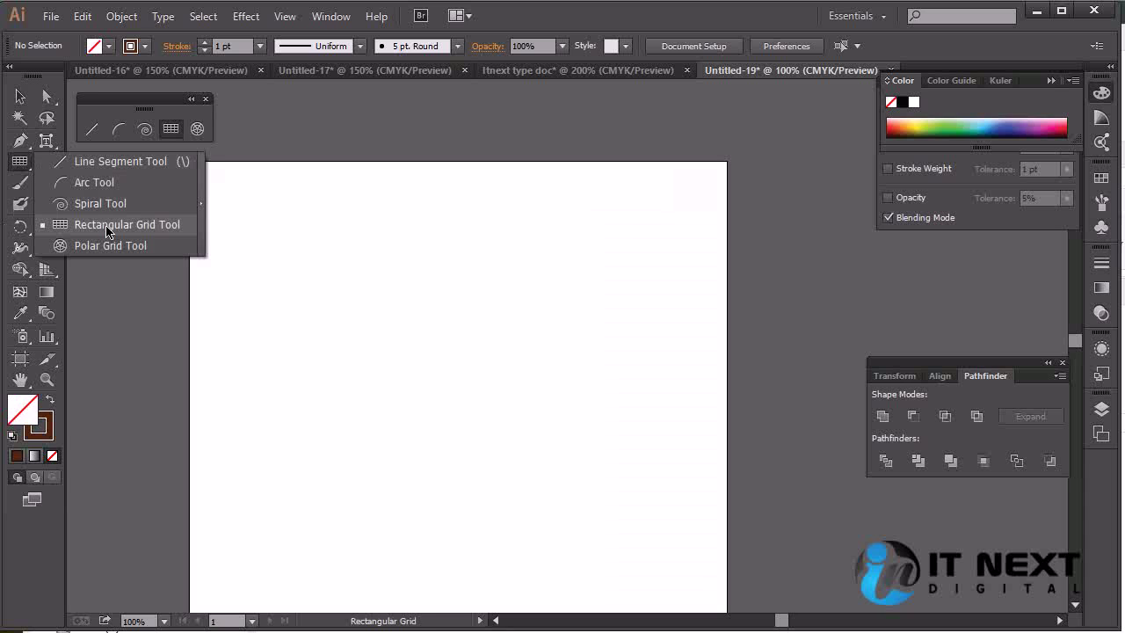
pyautogui.click(163, 224)
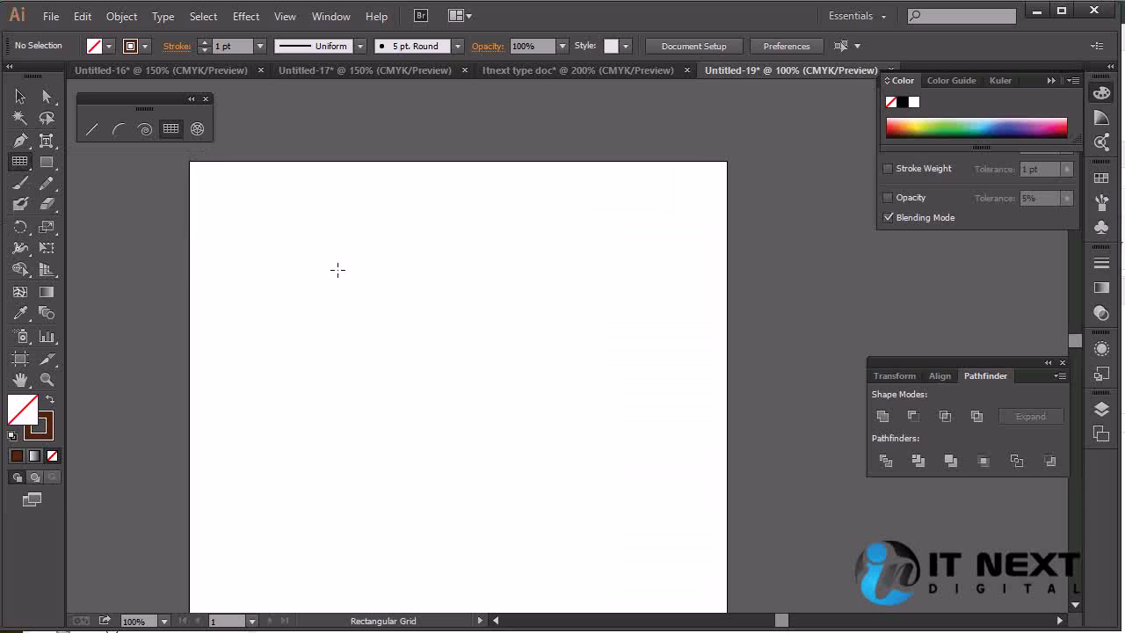
pyautogui.click(280, 268)
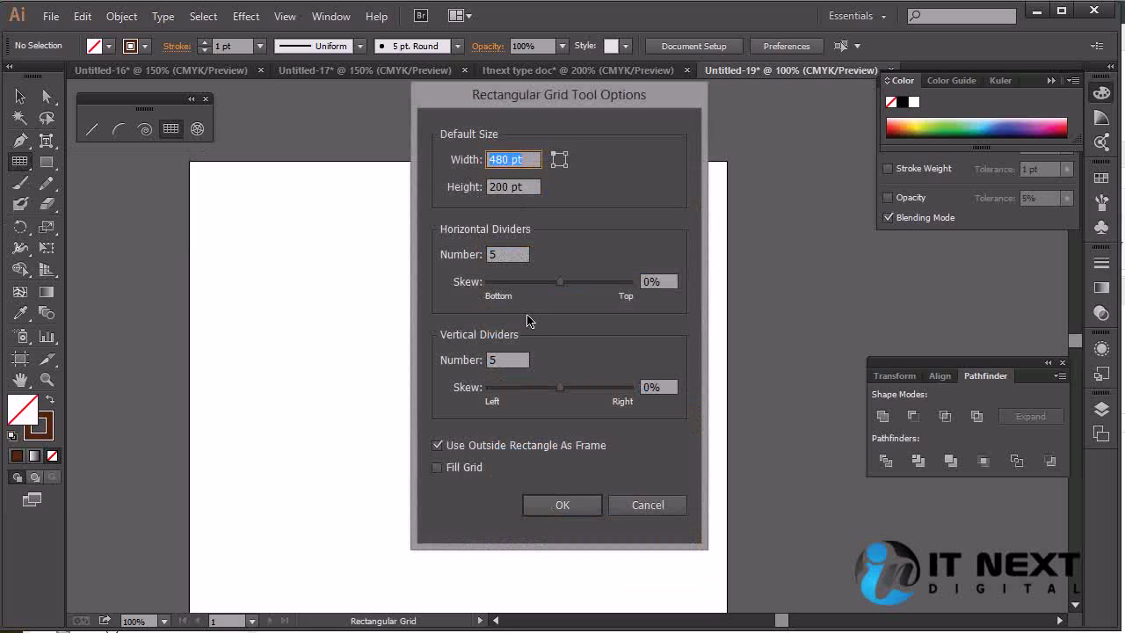
pyautogui.click(508, 255)
pyautogui.write('10')
pyautogui.press('Tab')
pyautogui.press('Tab')
pyautogui.write('100')
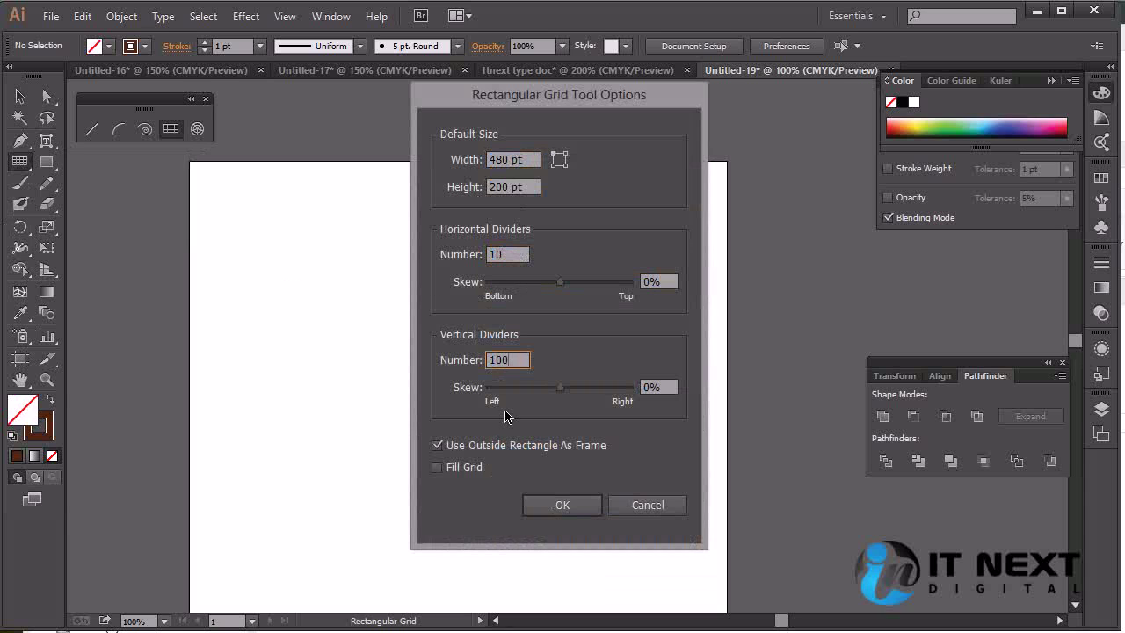
pyautogui.click(454, 468)
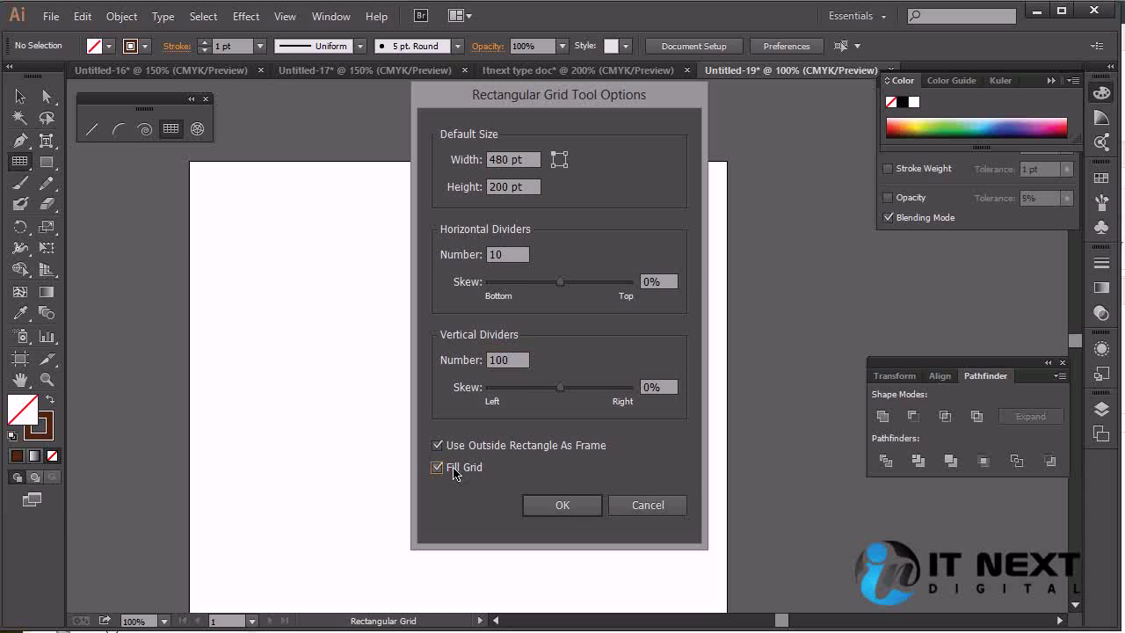
pyautogui.click(577, 510)
pyautogui.hotkey('ctrl', '=')
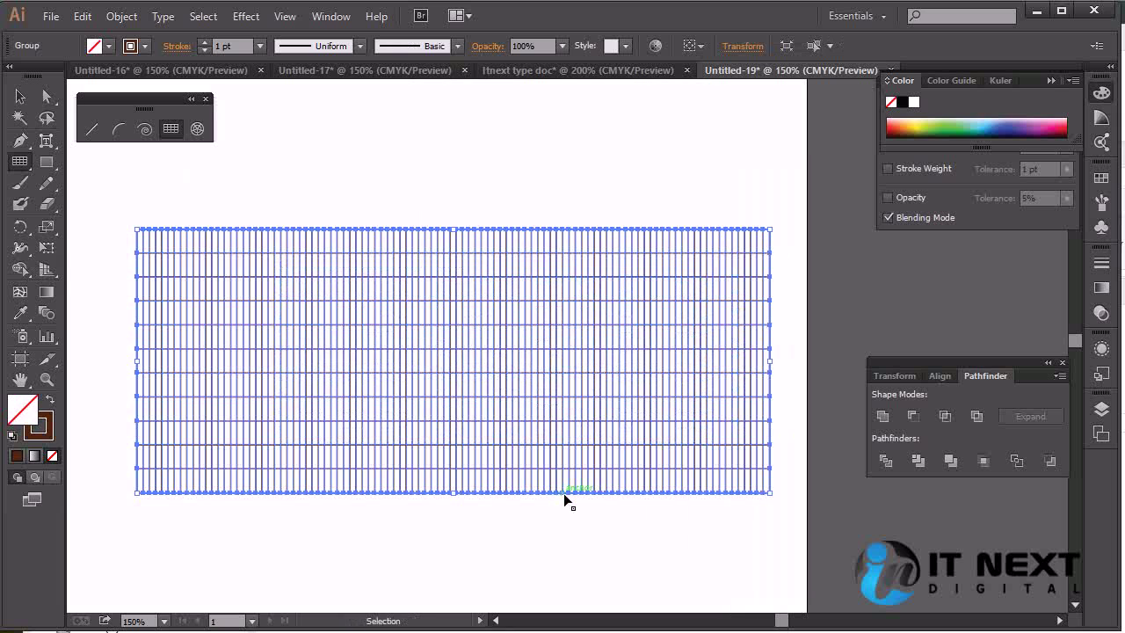
# - Select the dense grid with 100 vertical dividers and delete it
pyautogui.click(19, 95)
pyautogui.click(455, 160)
pyautogui.click(519, 294)
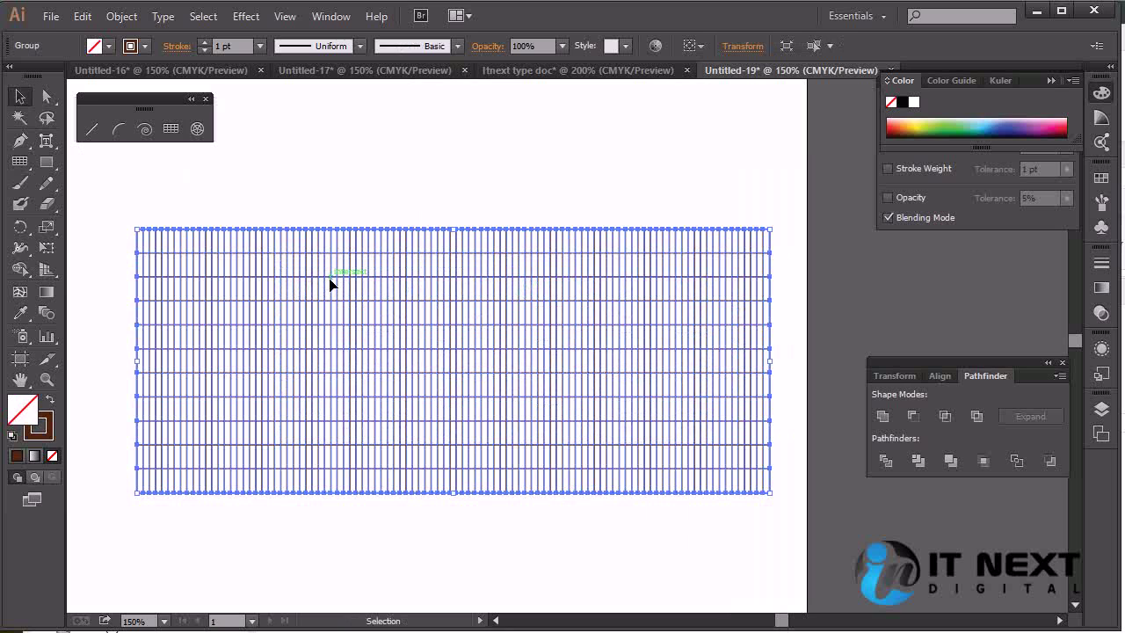
pyautogui.press('Delete')
# - Set the vertical dividers to 10 and create a 480 pt by 200 pt rectangular grid with 10 horizontal dividers
pyautogui.click(170, 129)
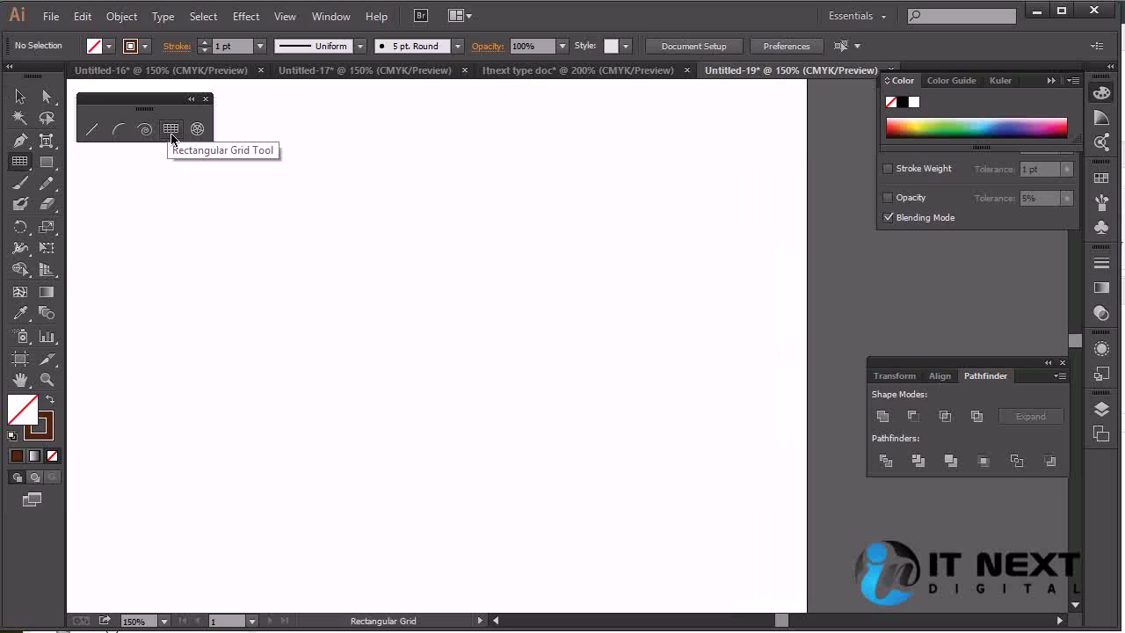
pyautogui.doubleClick(171, 133)
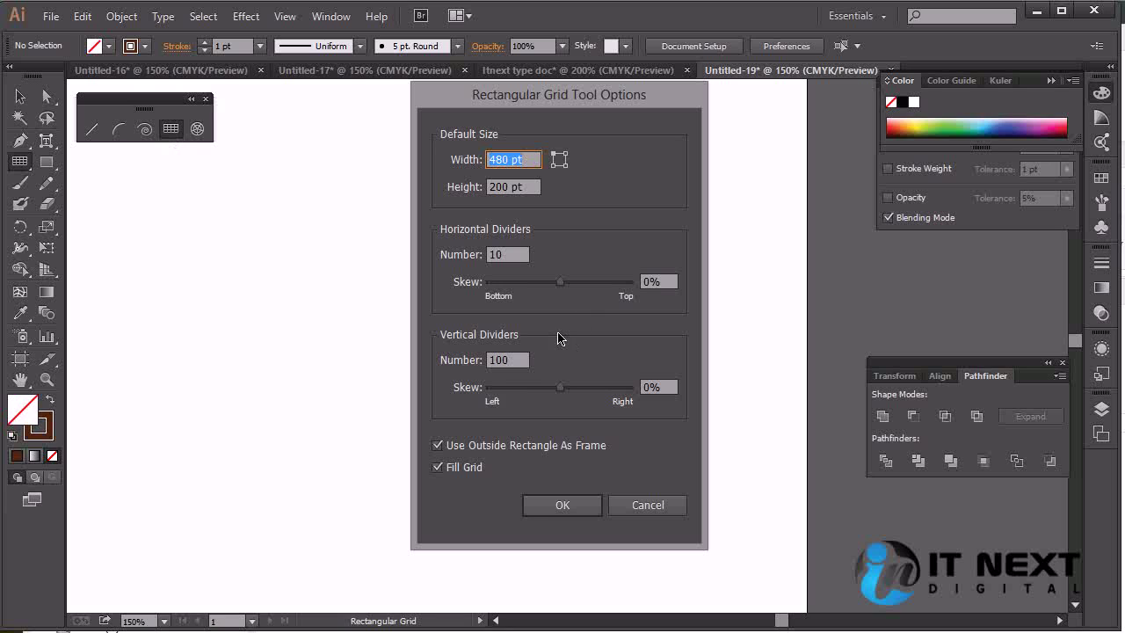
pyautogui.doubleClick(525, 360)
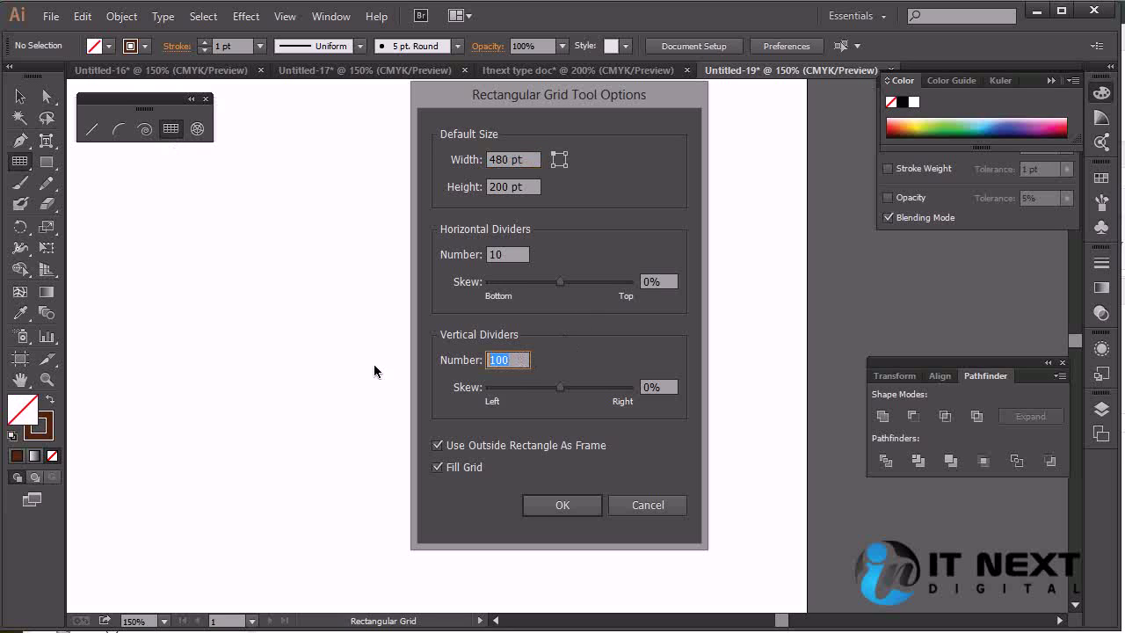
pyautogui.write('10')
pyautogui.click(563, 504)
pyautogui.click(378, 342)
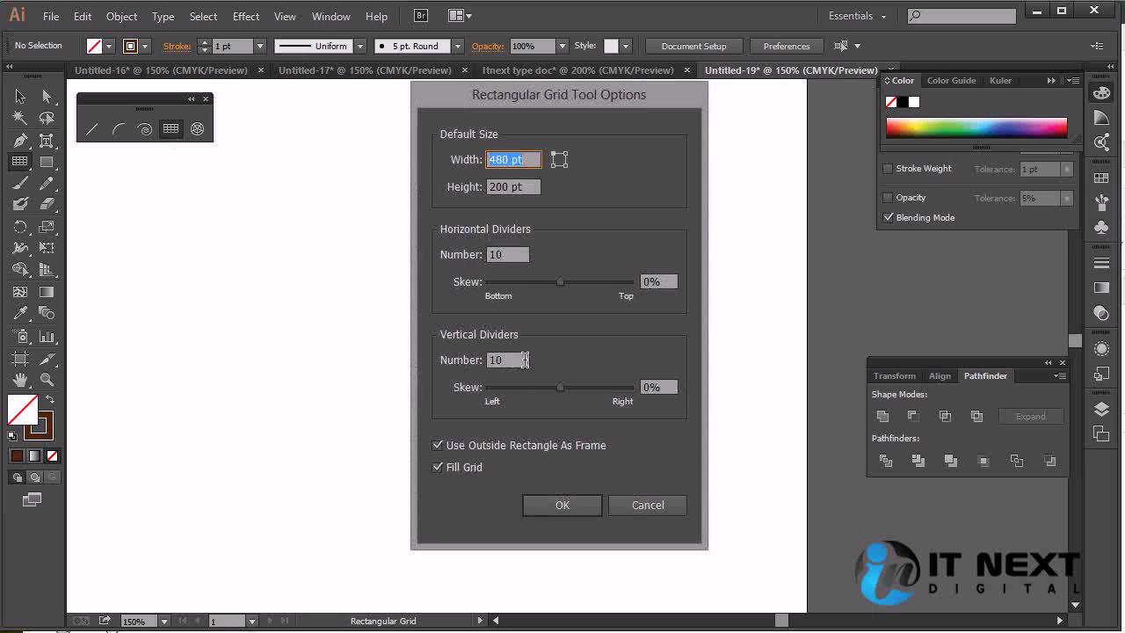
pyautogui.click(567, 507)
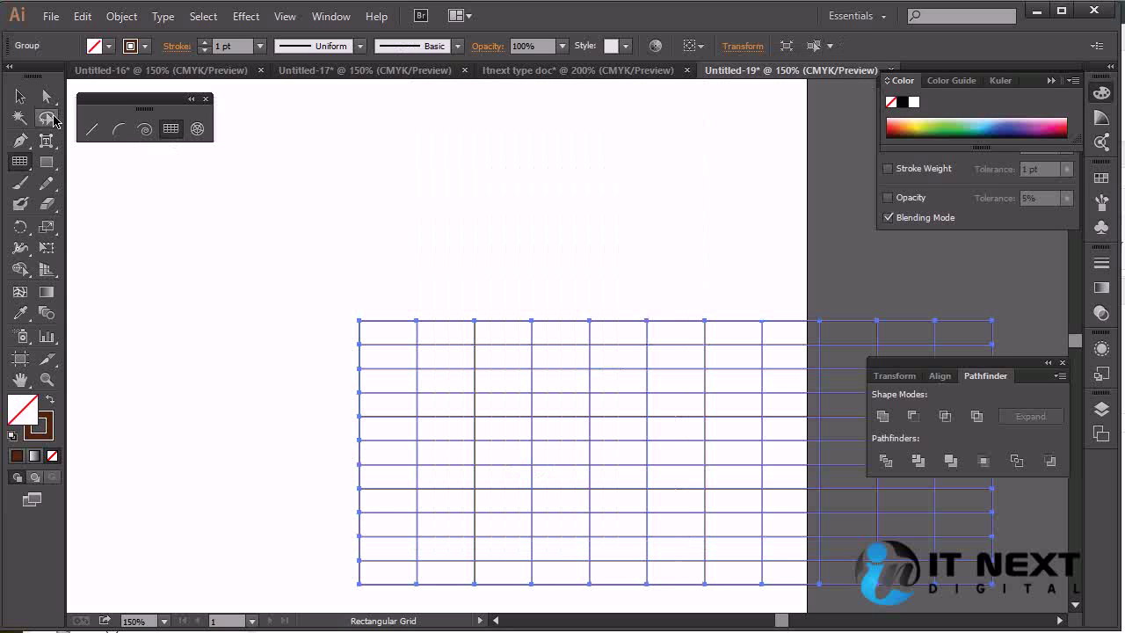
pyautogui.click(19, 97)
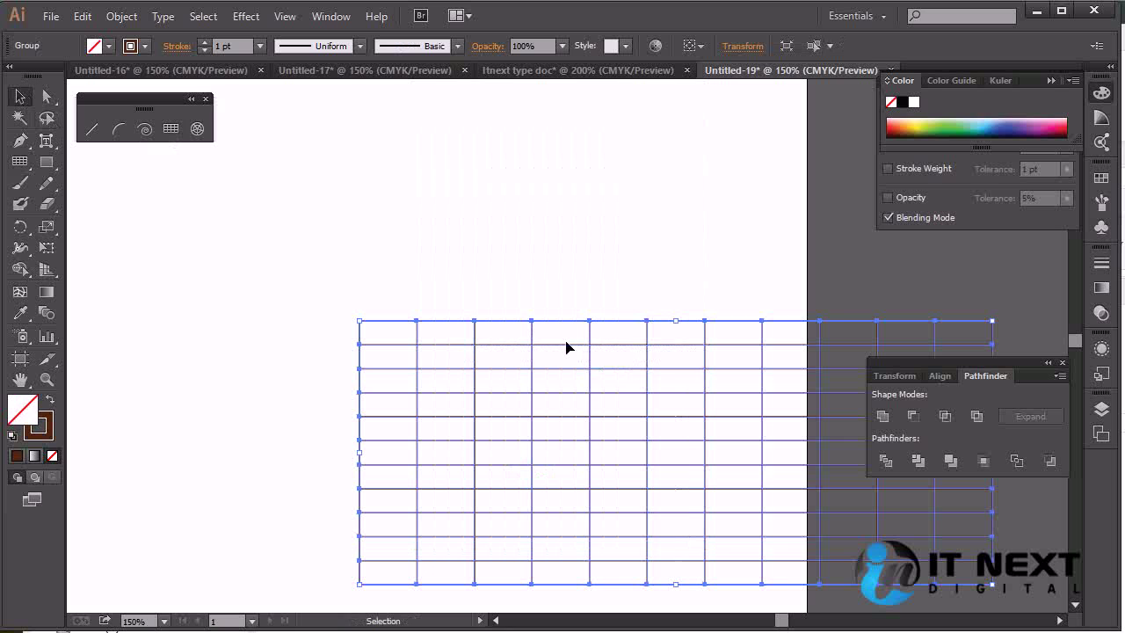
# - Shift the 480 pt by 200 pt grid horizontally until it lies entirely on the artboard
pyautogui.hotkey('shift', 'Left')
pyautogui.hotkey('shift', 'Left')
pyautogui.hotkey('shift', 'Left')
pyautogui.hotkey('shift', 'Left')
pyautogui.hotkey('shift', 'Left')
pyautogui.hotkey('shift', 'Left')
pyautogui.hotkey('shift', 'Left')
pyautogui.hotkey('shift', 'Left')
pyautogui.hotkey('shift', 'Left')
pyautogui.hotkey('shift', 'Left')
pyautogui.hotkey('shift', 'Left')
pyautogui.hotkey('shift', 'Left')
pyautogui.hotkey('shift', 'Left')
pyautogui.hotkey('shift', 'Left')
pyautogui.hotkey('shift', 'Left')
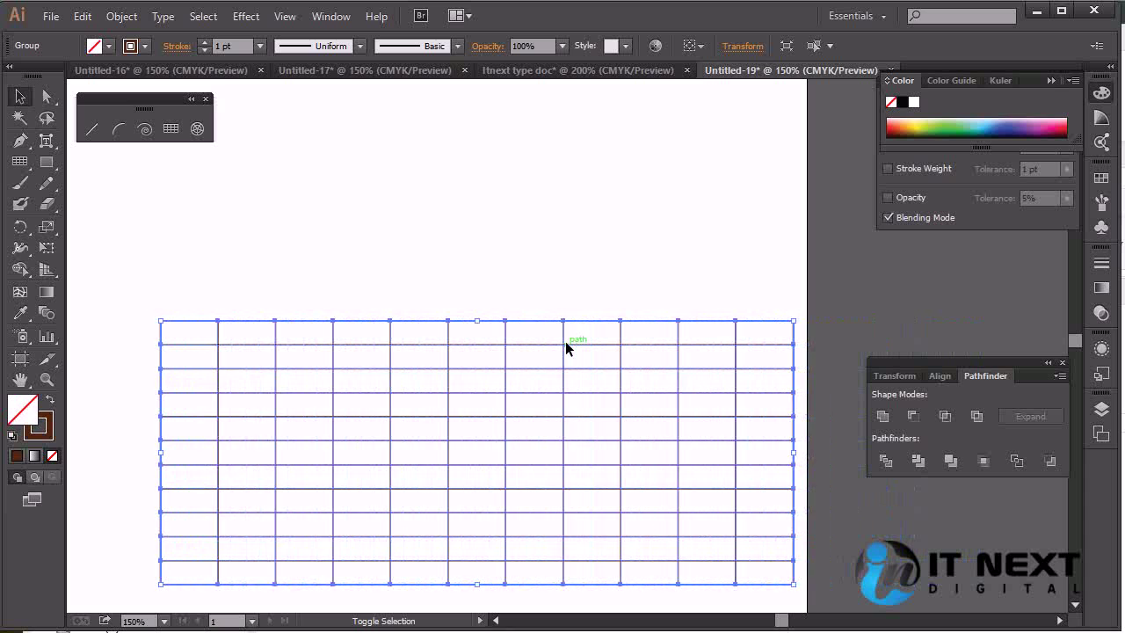
pyautogui.hotkey('shift', 'Left')
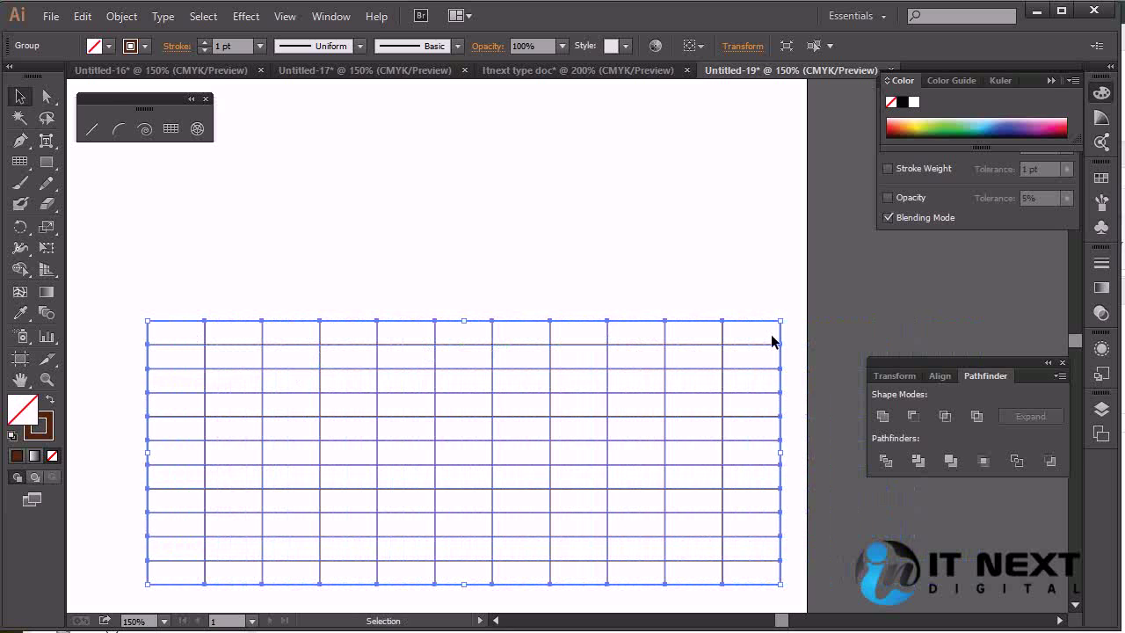
# - Replace the grid with a 480 pt by 200 pt rectangular grid that has 5 horizontal and 5 vertical dividers
pyautogui.press('Delete')
pyautogui.click(181, 137)
pyautogui.click(334, 345)
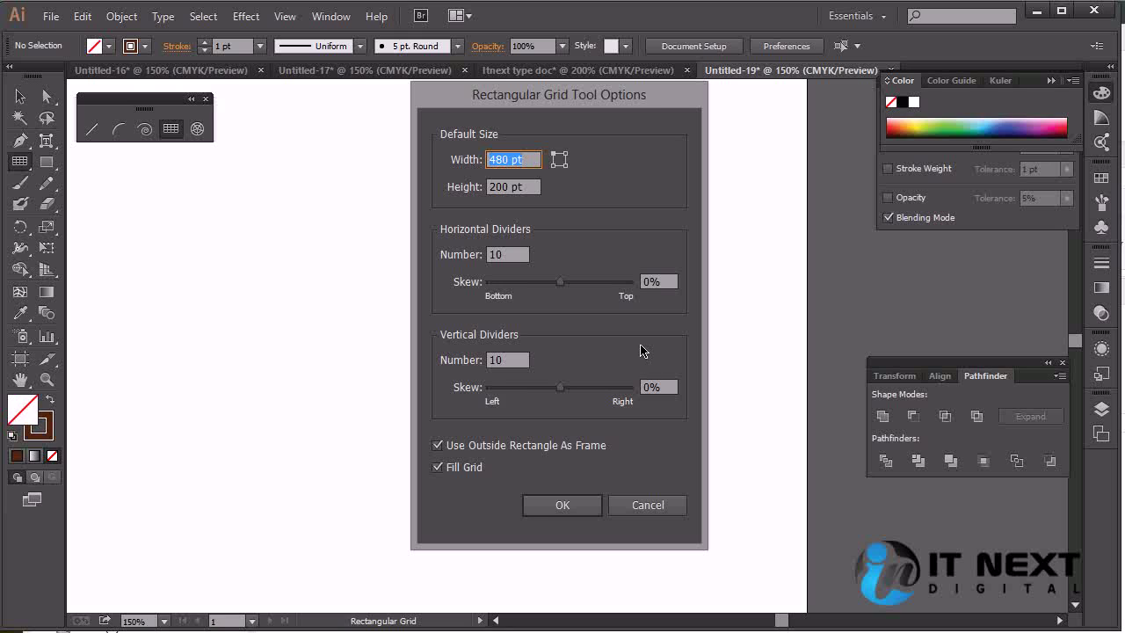
pyautogui.doubleClick(505, 255)
pyautogui.write('5')
pyautogui.doubleClick(501, 360)
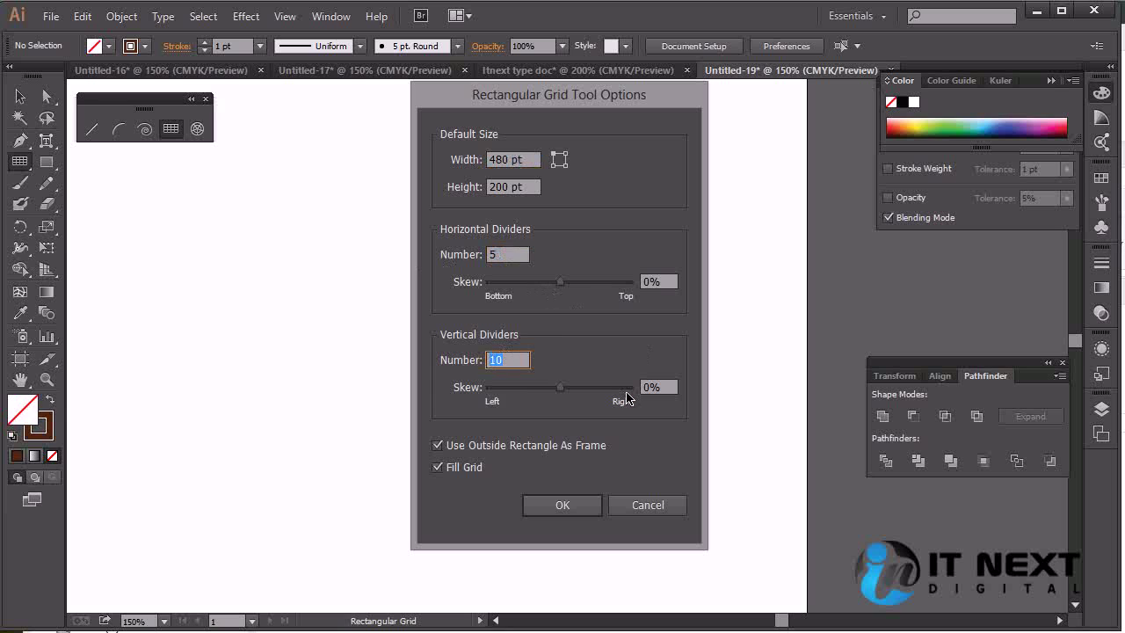
pyautogui.write('5')
pyautogui.click(562, 505)
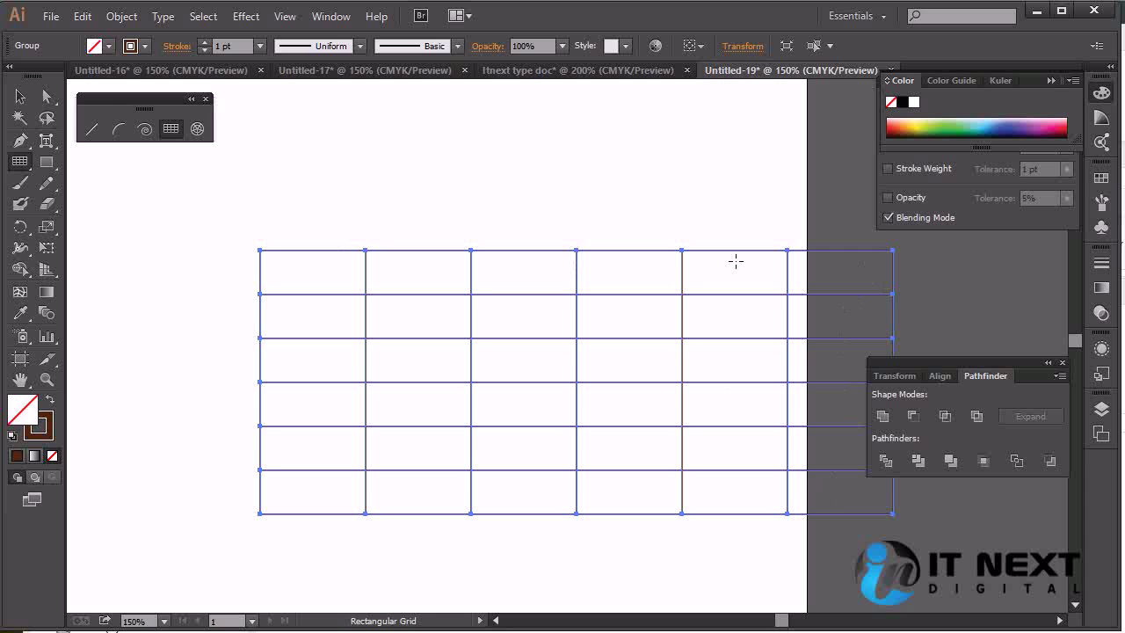
# - Create another 480 pt by 200 pt rectangular grid with 9 horizontal and 10 vertical dividers
pyautogui.doubleClick(169, 129)
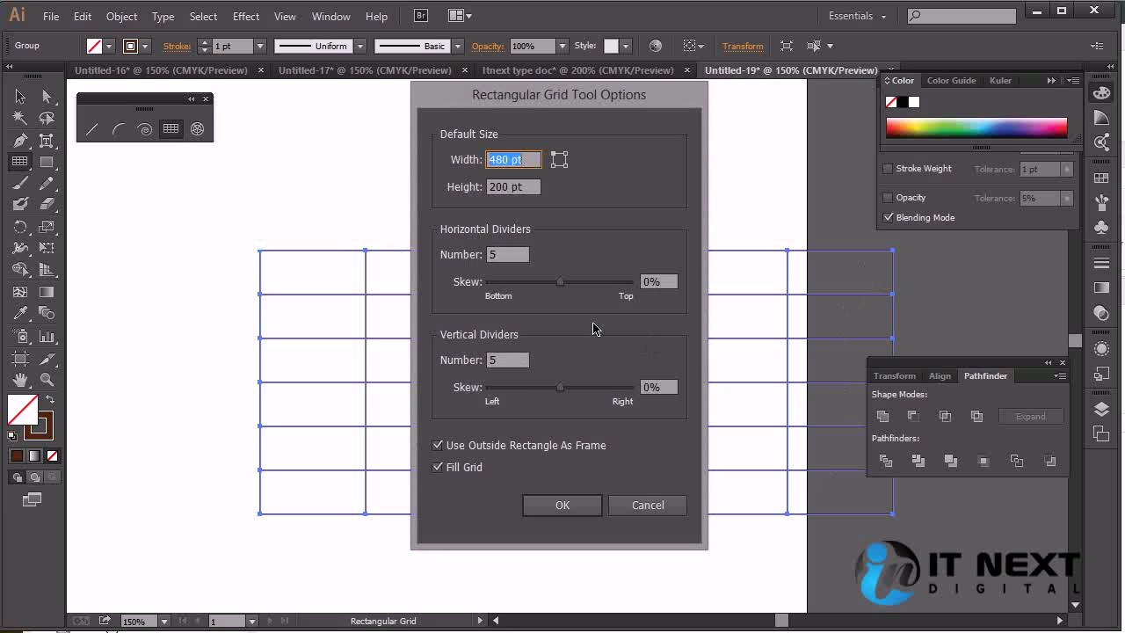
pyautogui.doubleClick(514, 254)
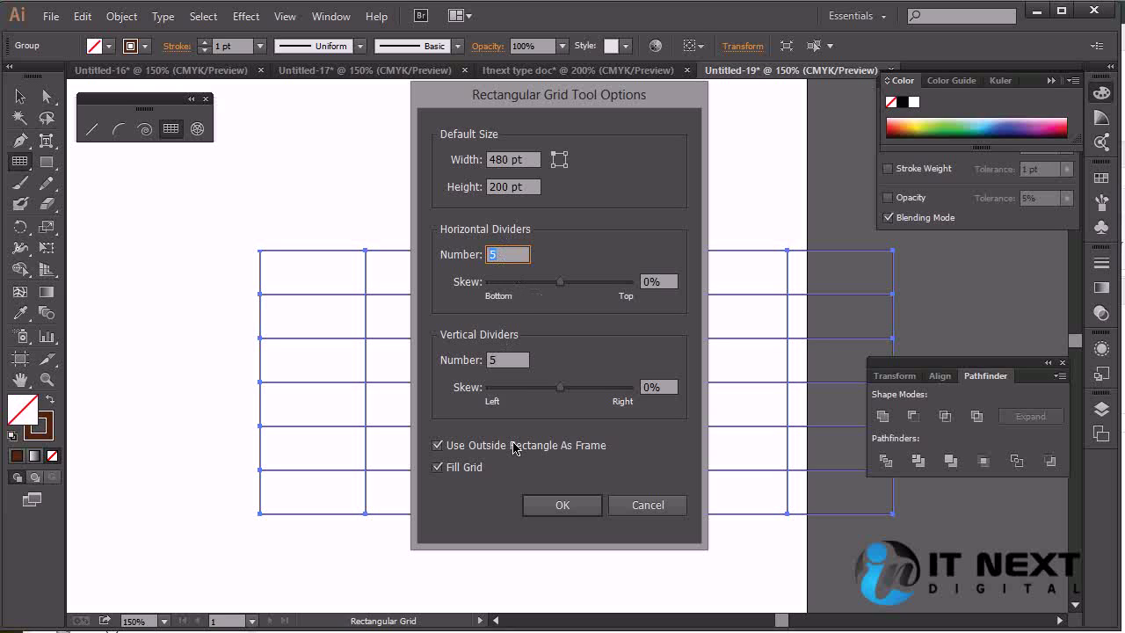
pyautogui.click(507, 360)
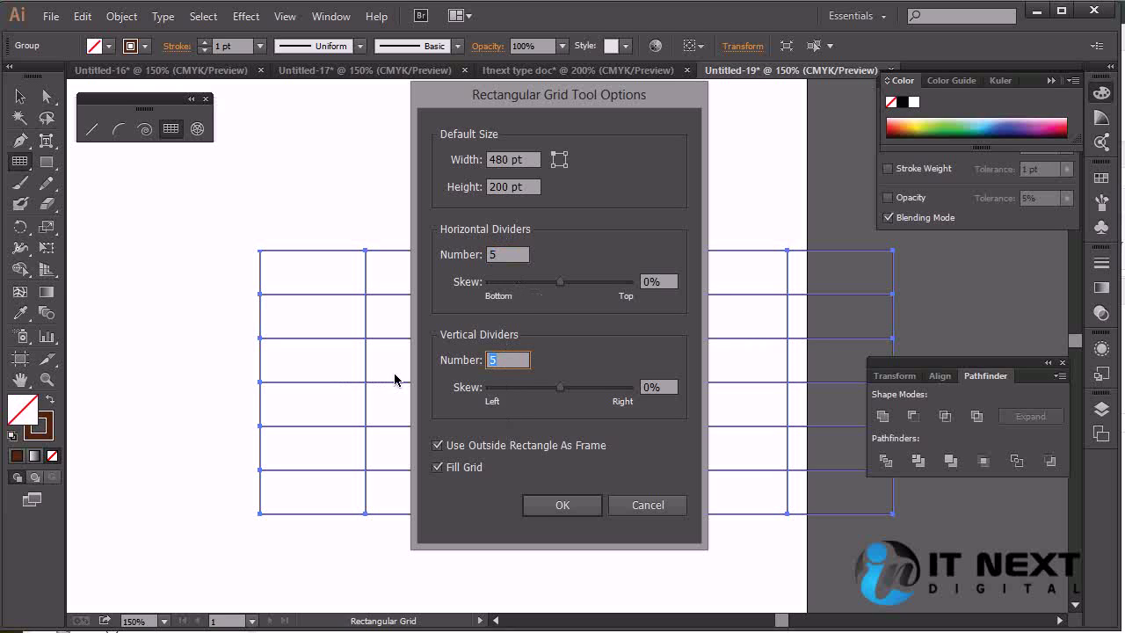
pyautogui.write('10')
pyautogui.click(503, 255)
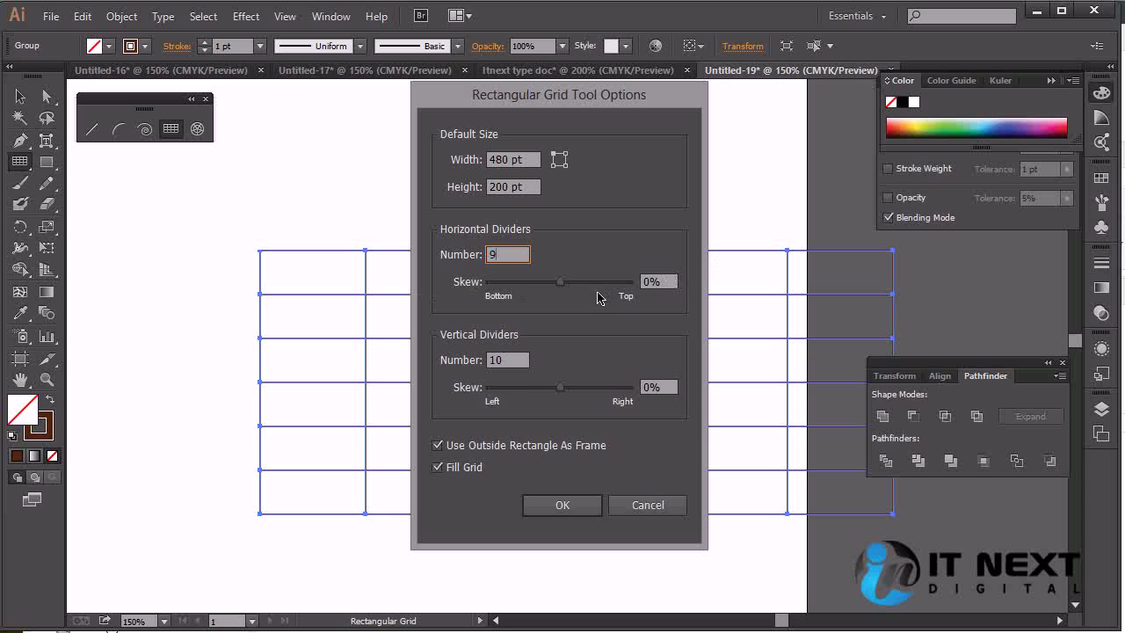
pyautogui.click(567, 504)
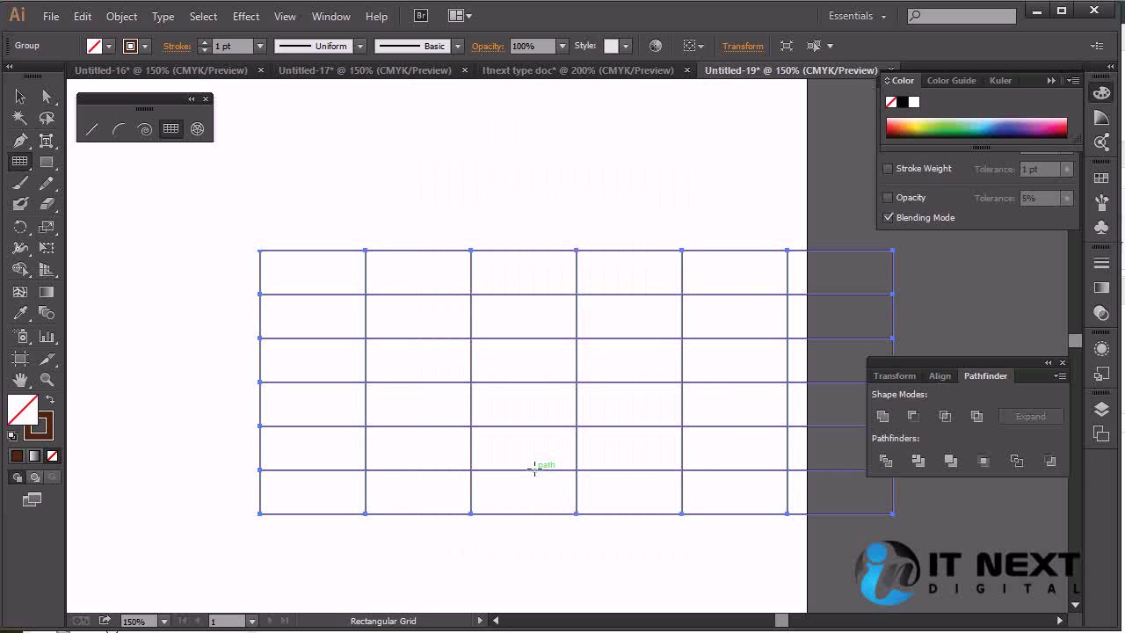
pyautogui.click(290, 204)
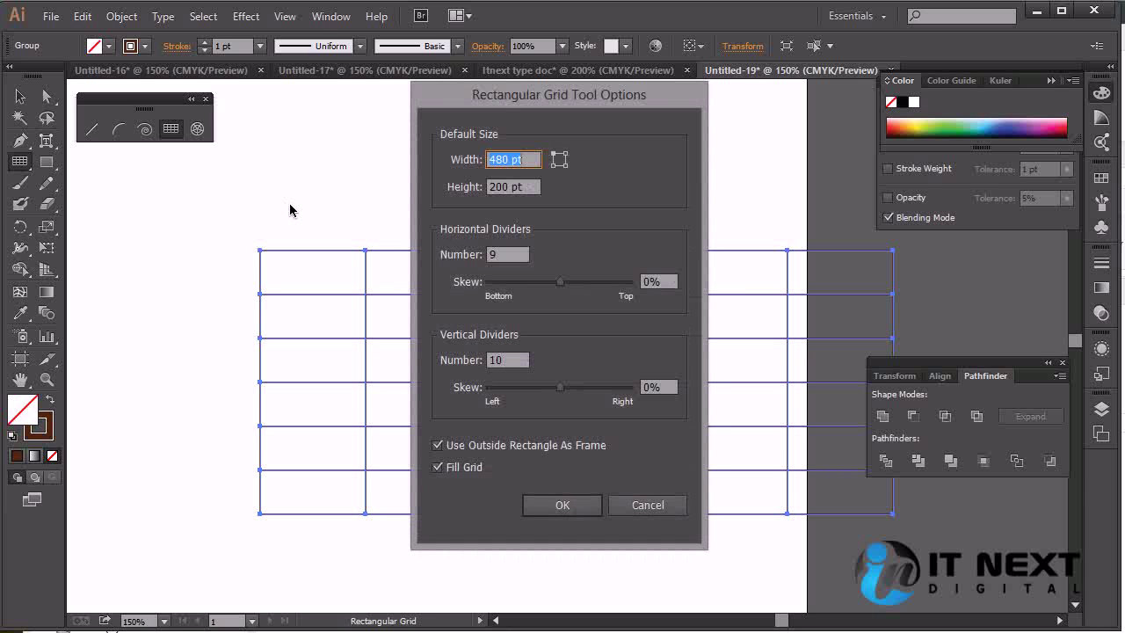
pyautogui.click(567, 504)
# - Delete the grid with 5 dividers each way and move the remaining grid fully onto the artboard
pyautogui.press('v')
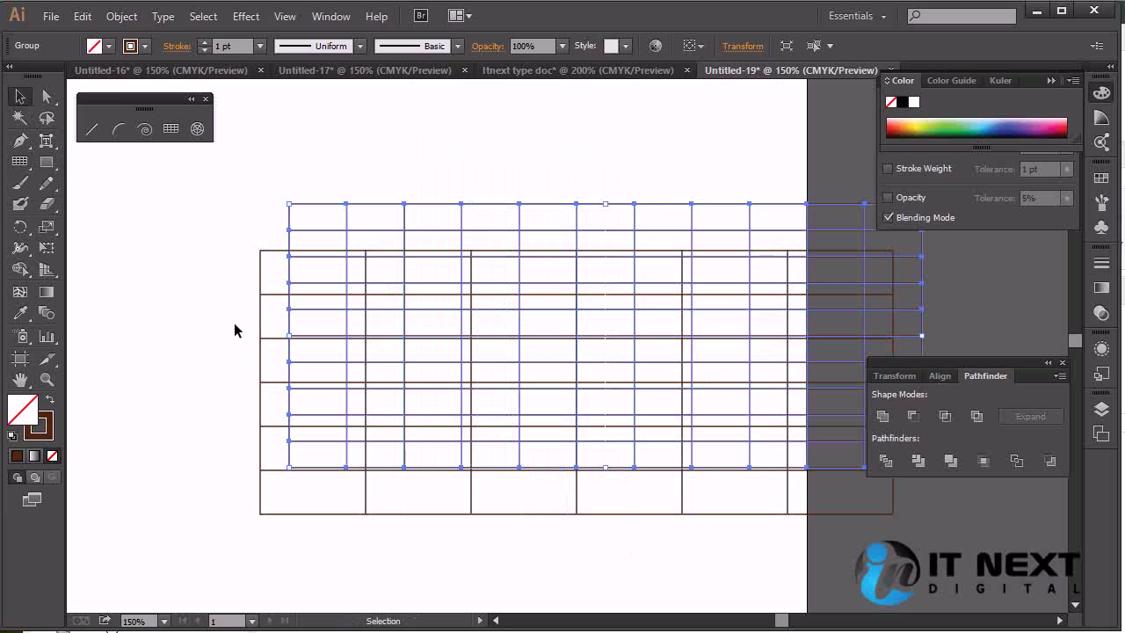
pyautogui.click(263, 357)
pyautogui.click(402, 324)
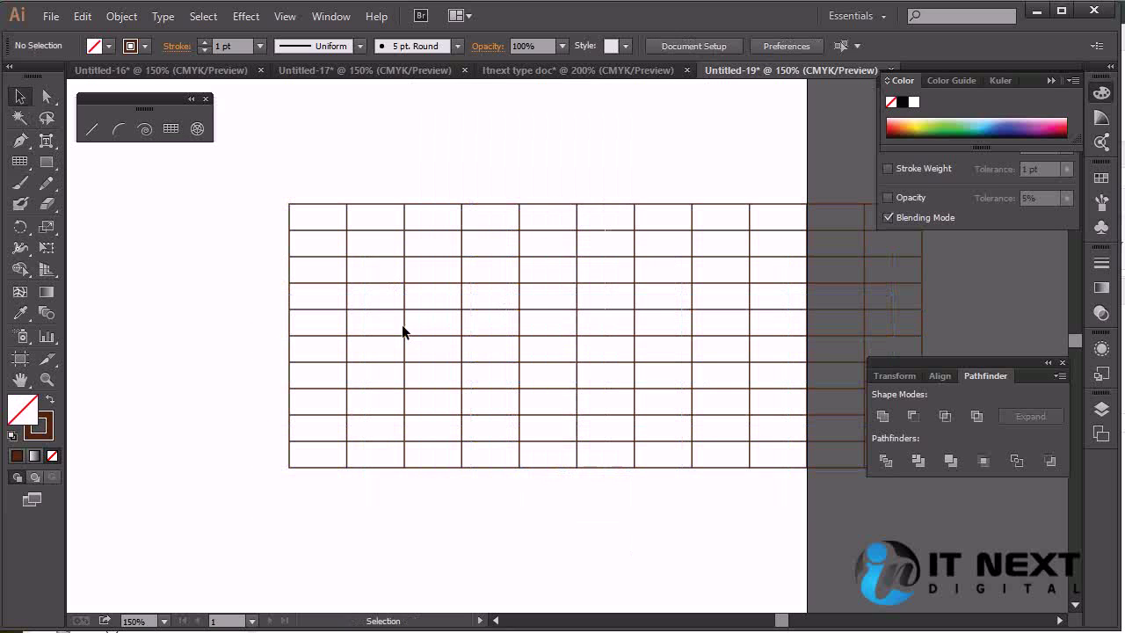
pyautogui.moveTo(534, 204); pyautogui.dragTo(369, 260)
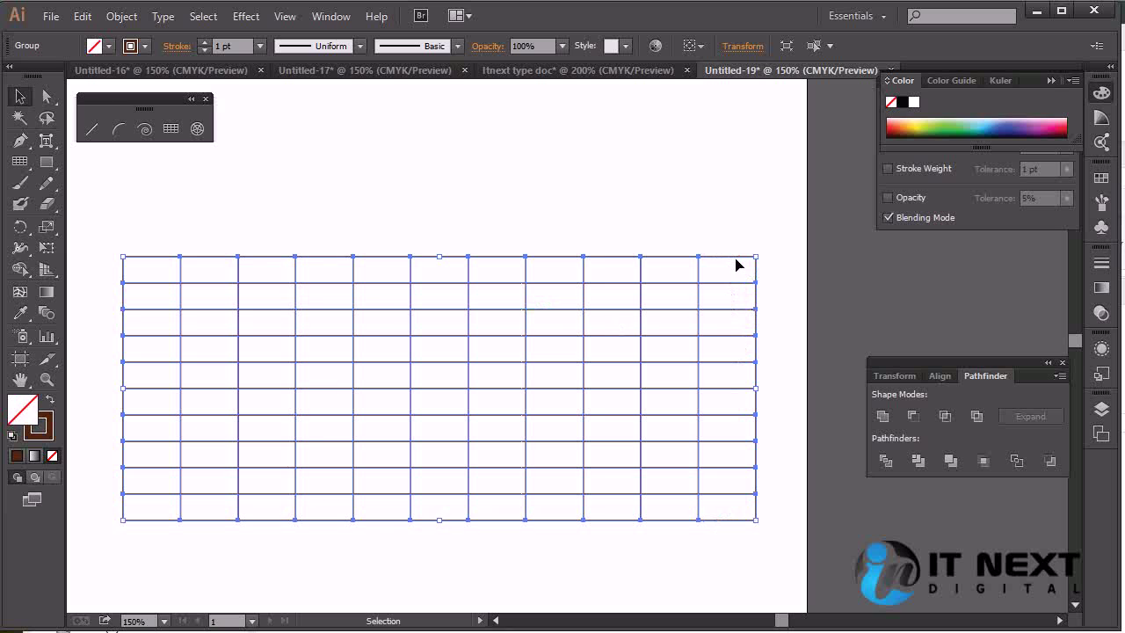
pyautogui.click(736, 289)
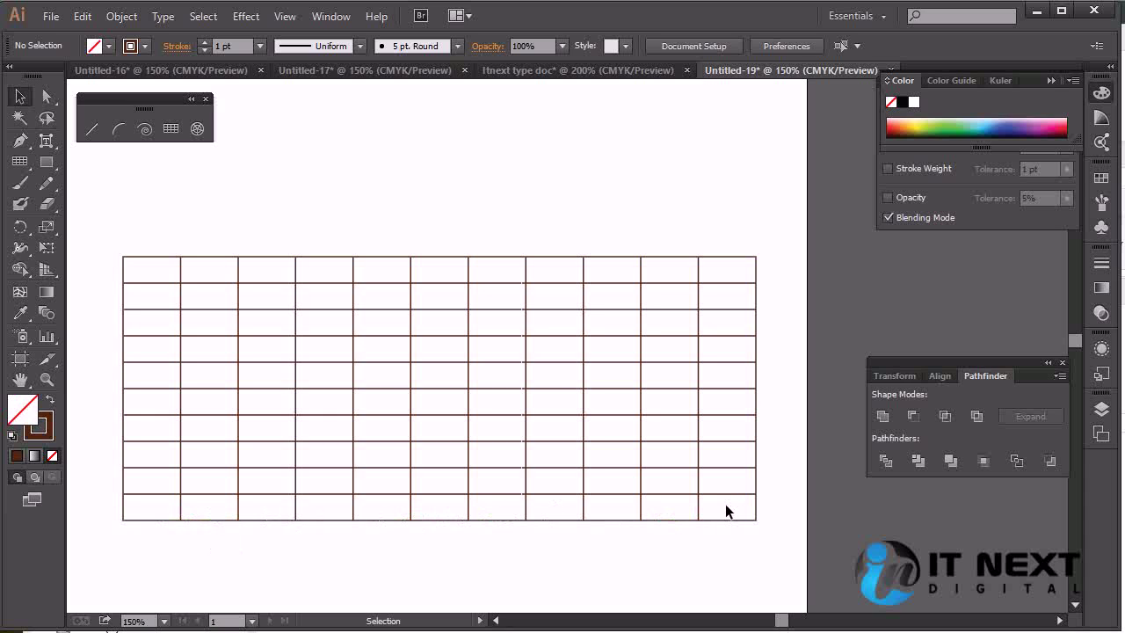
# - Replace the grid with a 480 pt by 200 pt rectangular grid that has 10 horizontal and 9 vertical dividers
pyautogui.click(756, 341)
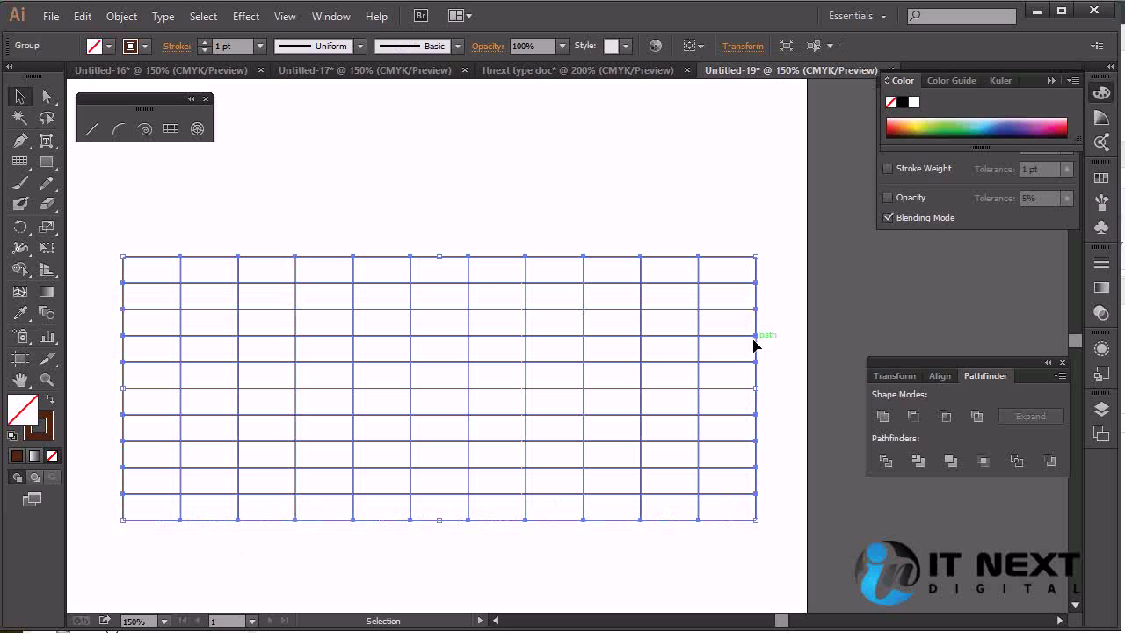
pyautogui.press('Delete')
pyautogui.click(19, 161)
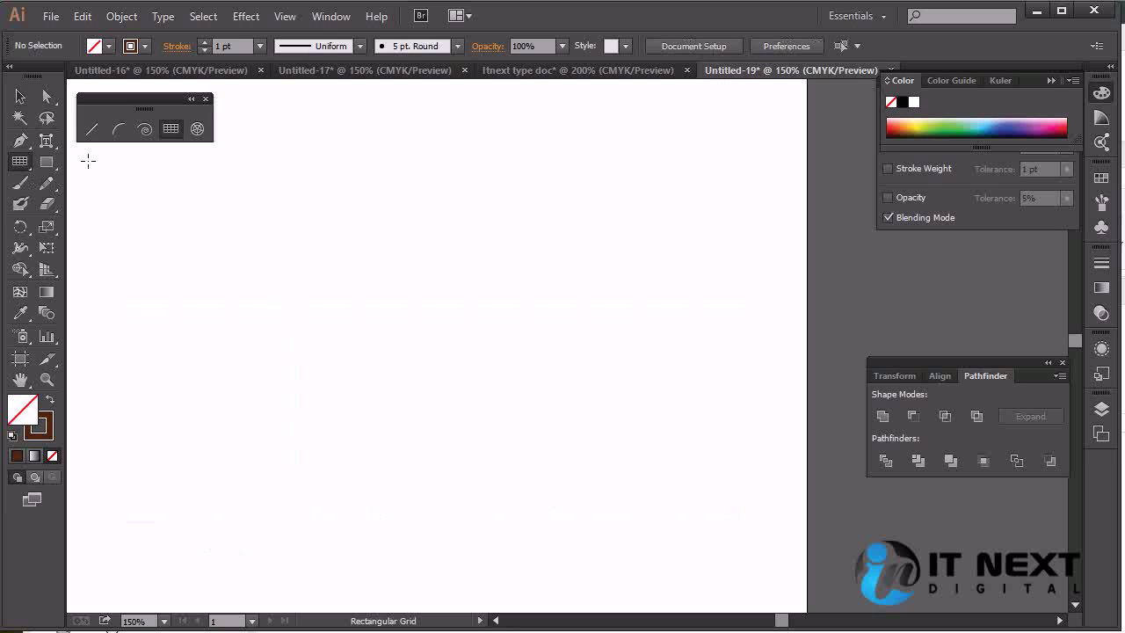
pyautogui.click(190, 159)
pyautogui.click(631, 503)
pyautogui.click(488, 392)
pyautogui.doubleClick(517, 359)
pyautogui.write('9')
pyautogui.doubleClick(499, 255)
pyautogui.write('10')
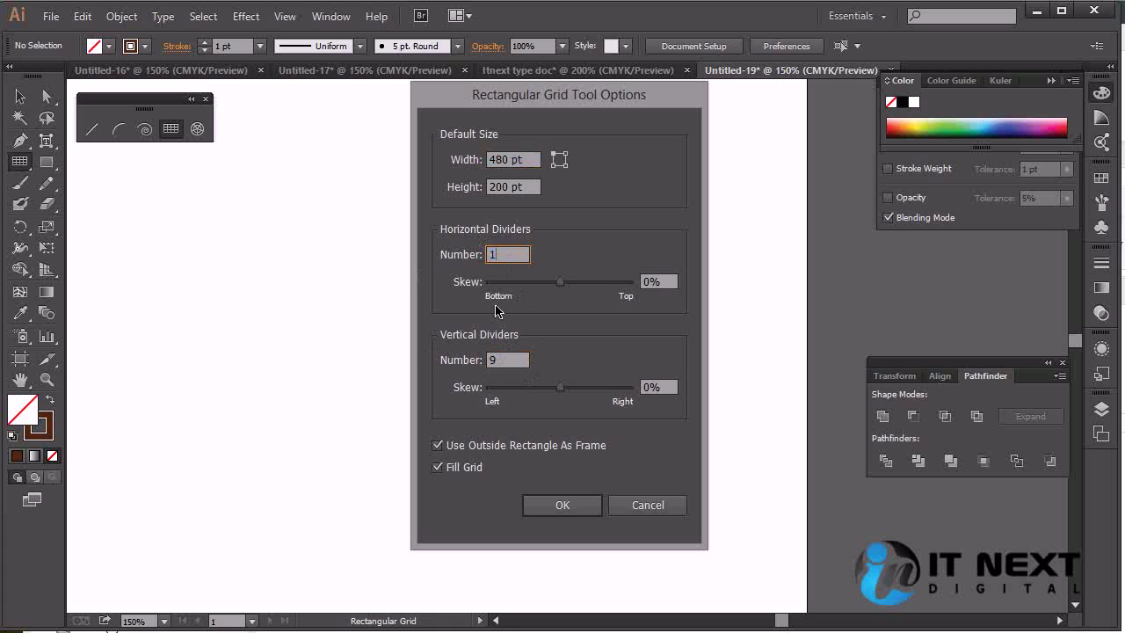
pyautogui.click(563, 504)
# - Move the grid with 10 horizontal and 9 vertical dividers so that it fits within the artboard
pyautogui.click(19, 97)
pyautogui.moveTo(698, 448); pyautogui.dragTo(225, 269)
pyautogui.moveTo(552, 407); pyautogui.dragTo(166, 296)
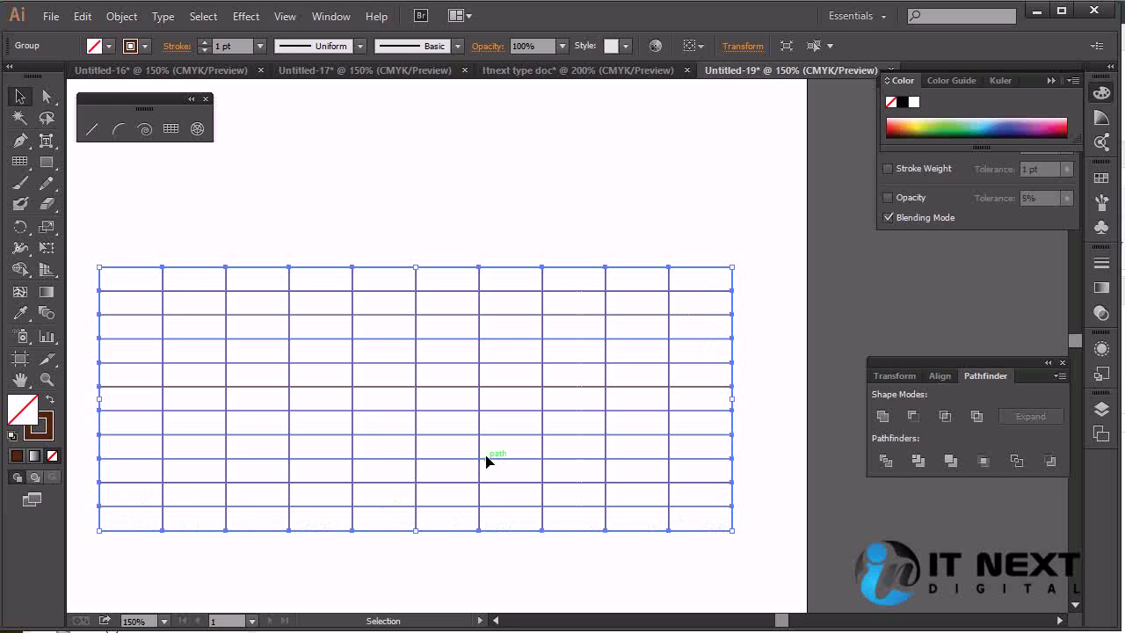
# - Delete the grid and create a 480 pt by 200 pt rectangular grid with 15 horizontal and 3 vertical dividers
pyautogui.click(359, 407)
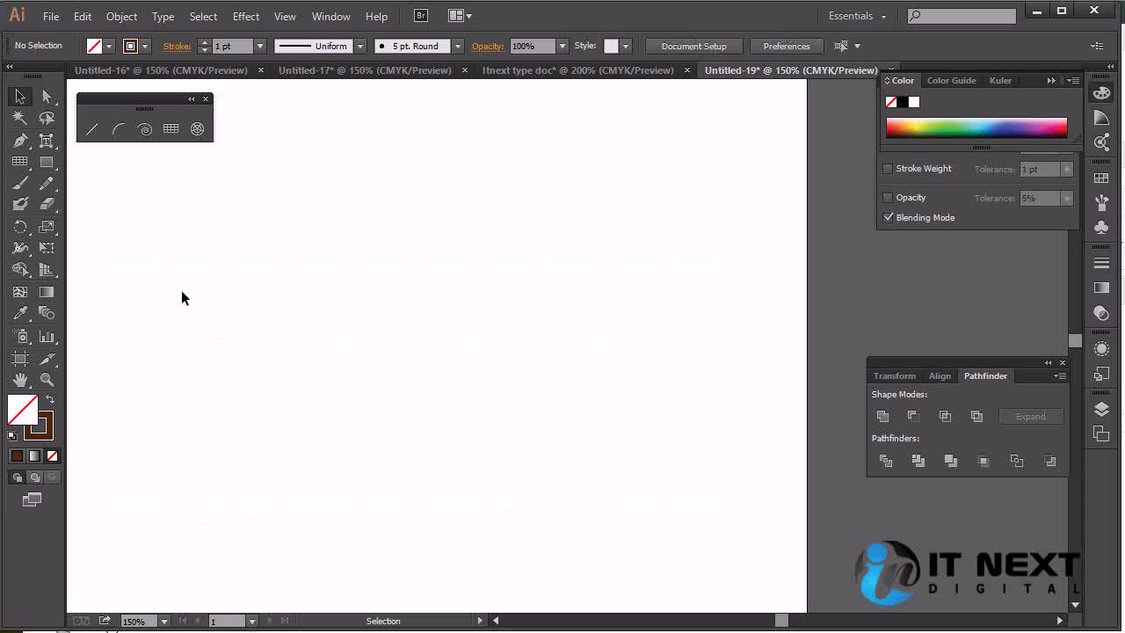
pyautogui.click(173, 131)
pyautogui.click(194, 250)
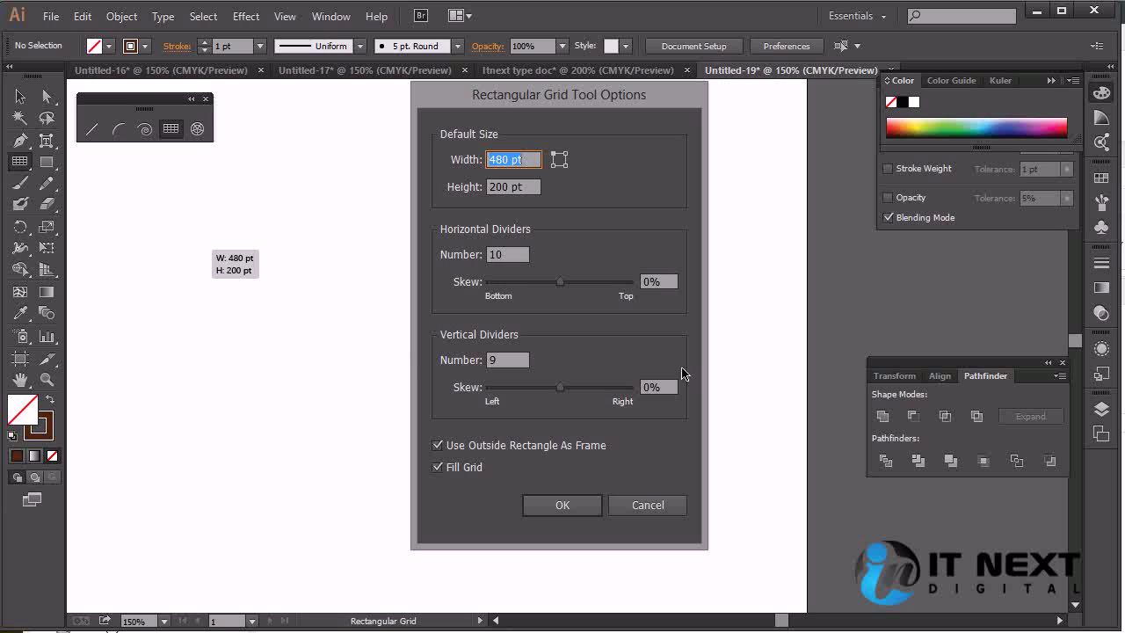
pyautogui.doubleClick(503, 359)
pyautogui.write('3')
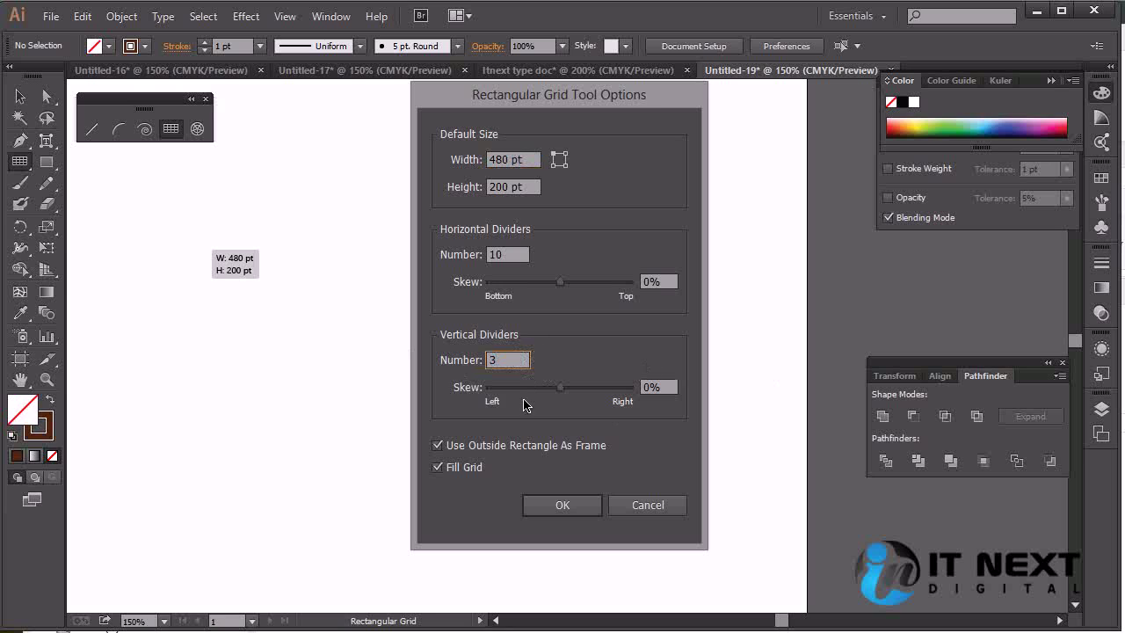
pyautogui.doubleClick(516, 253)
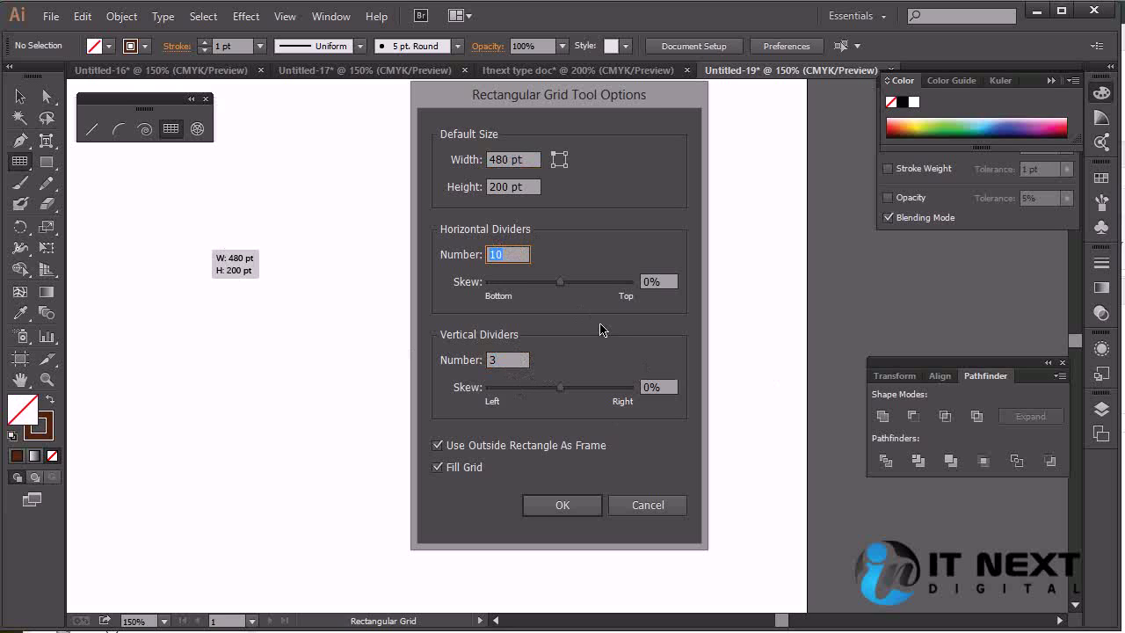
pyautogui.write('15')
pyautogui.click(567, 505)
# - Move the four-column grid so that it fits within the artboard, and deselect it
pyautogui.click(19, 95)
pyautogui.moveTo(668, 269); pyautogui.dragTo(577, 285)
pyautogui.click(605, 210)
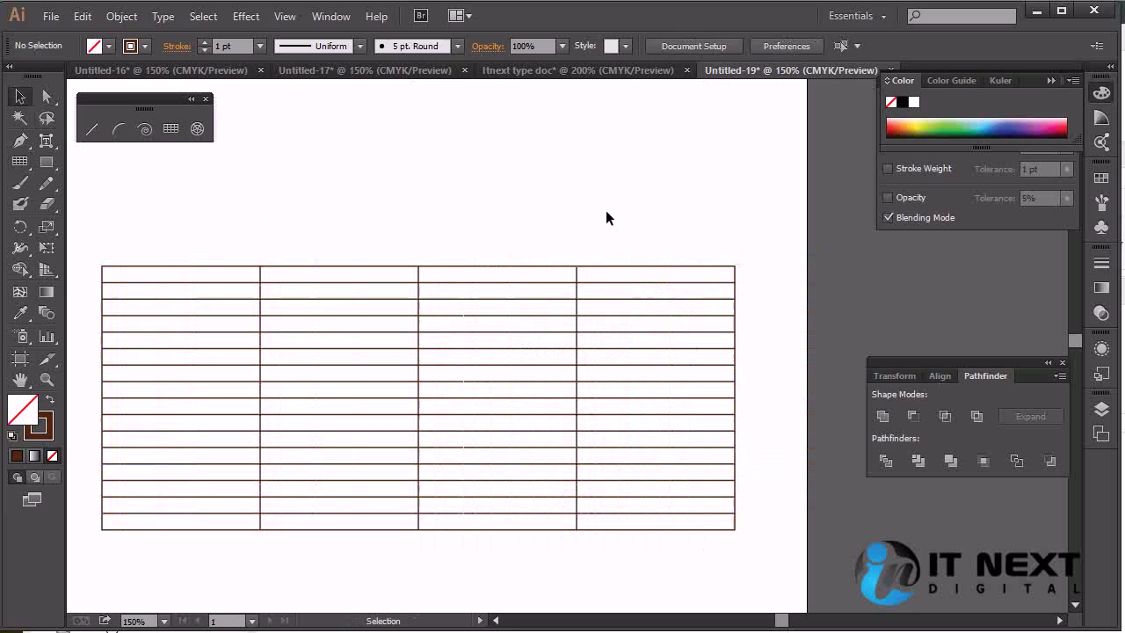
# - Merge all four cells of the grid's top row into one cell with Shape Builder, and deselect the grid
pyautogui.click(578, 283)
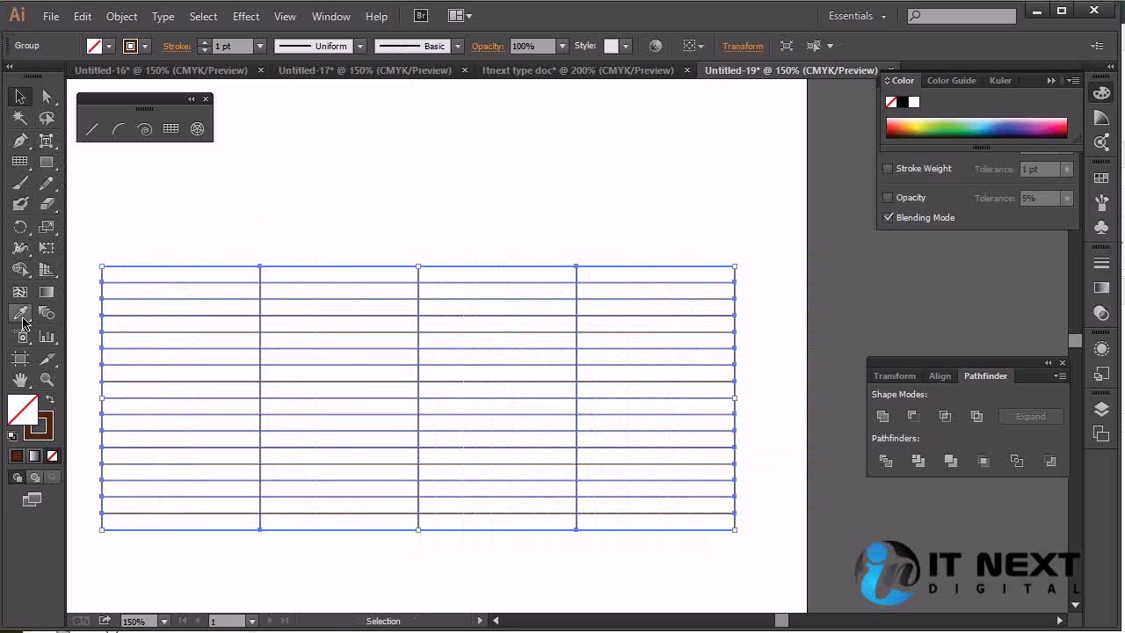
pyautogui.click(19, 270)
pyautogui.moveTo(685, 281); pyautogui.dragTo(192, 280)
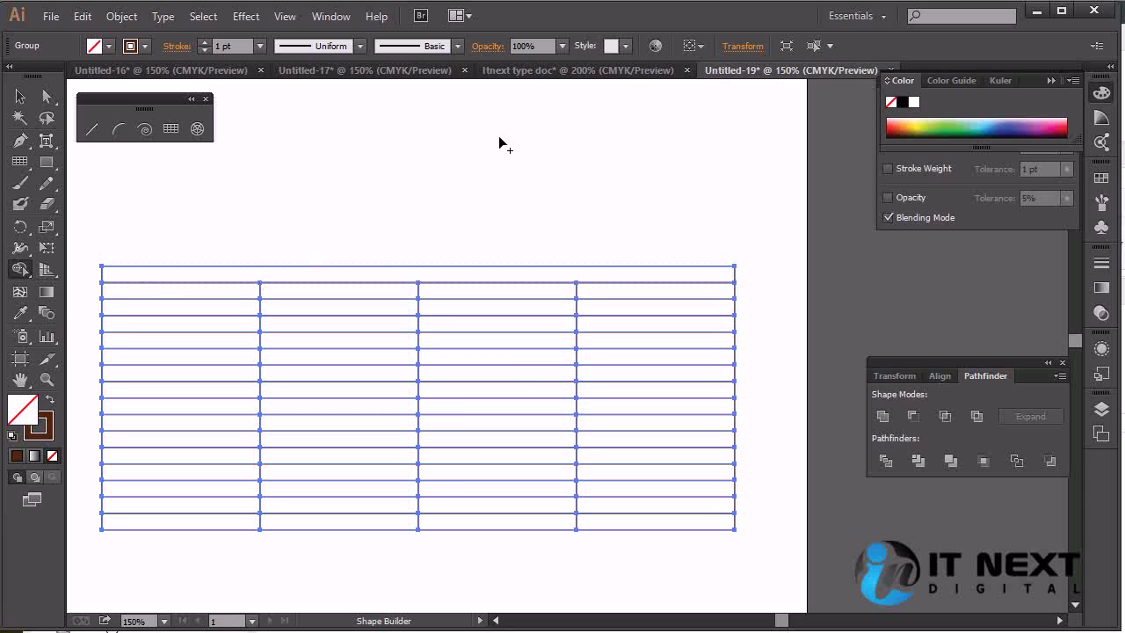
pyautogui.click(20, 96)
pyautogui.click(387, 191)
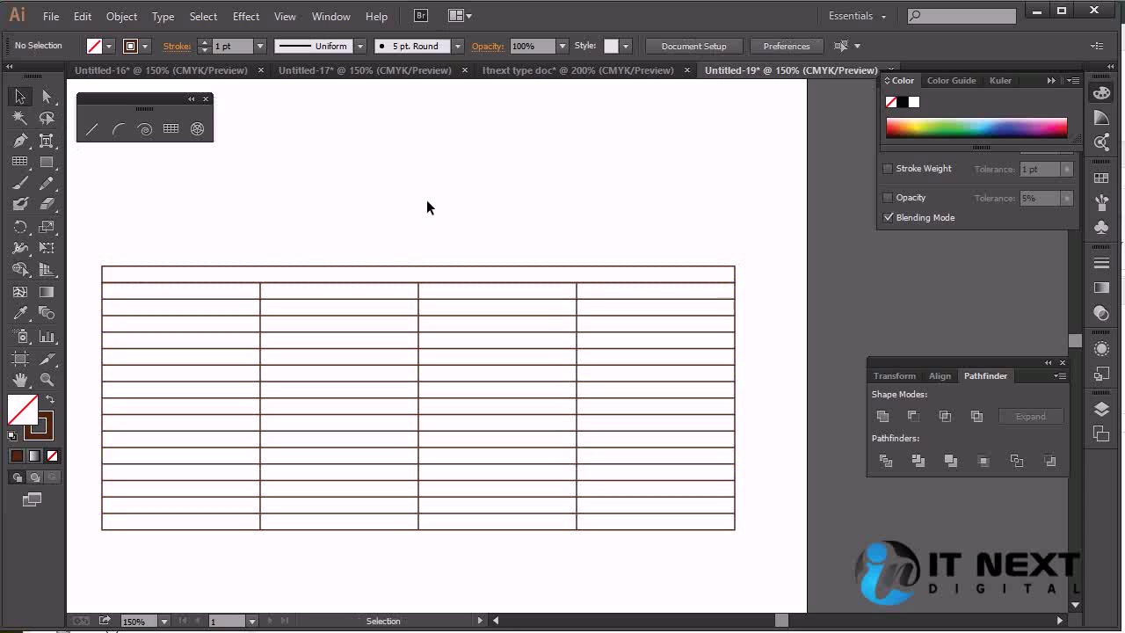
pyautogui.press('t')
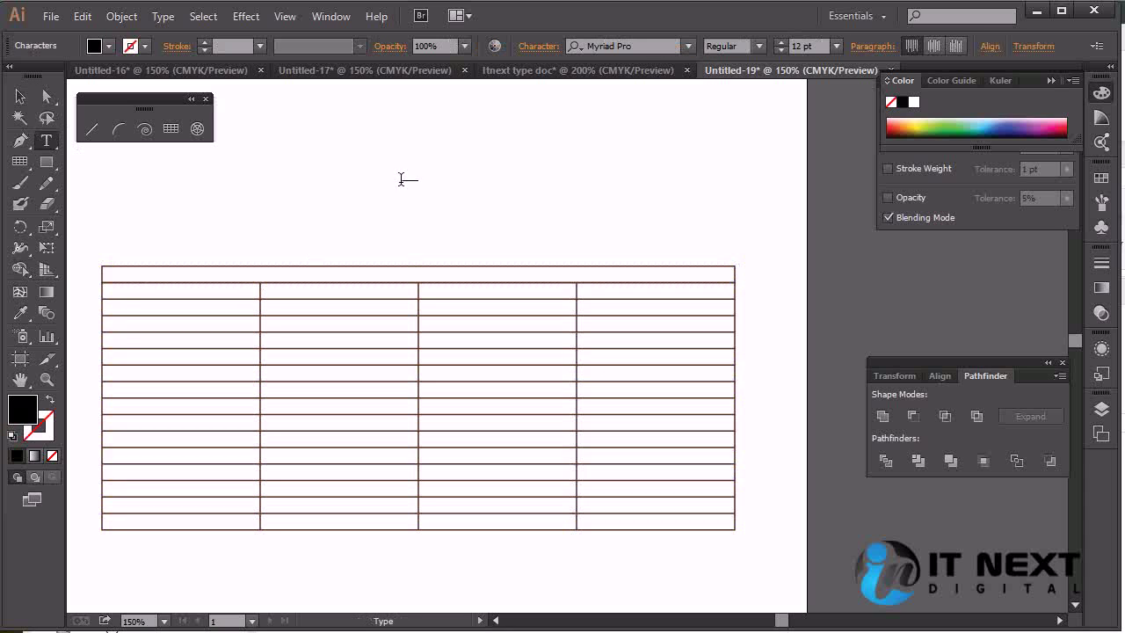
pyautogui.click(401, 179)
pyautogui.press('Escape')
pyautogui.click(358, 189)
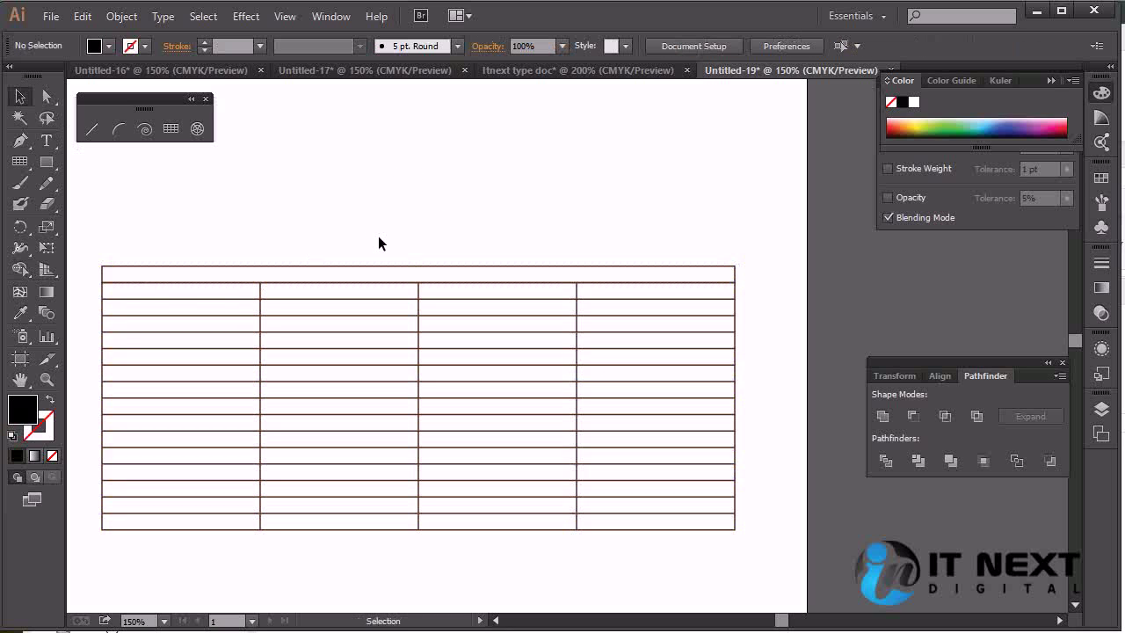
# - Add the text "This is our table" above the grid and move it onto the merged top row
pyautogui.press('t')
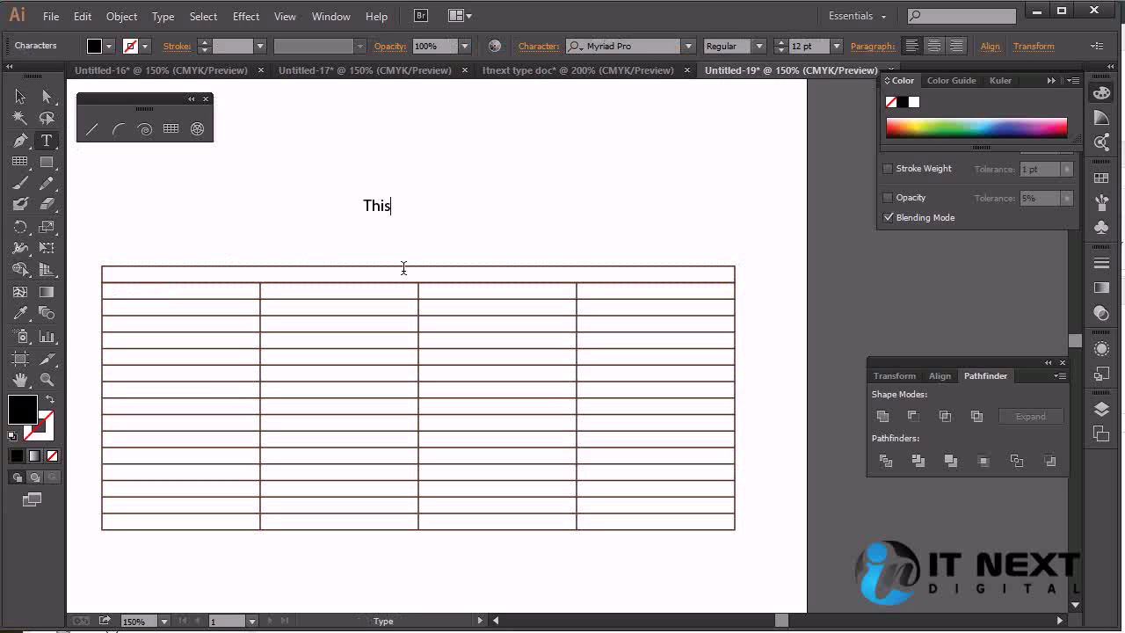
pyautogui.write('able')
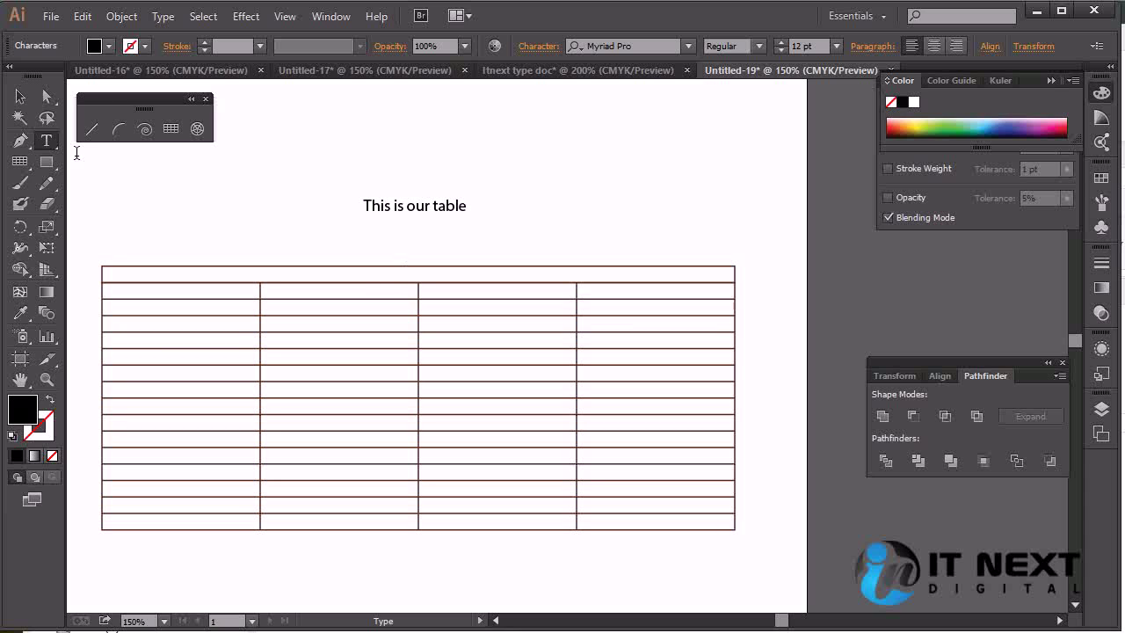
pyautogui.click(19, 96)
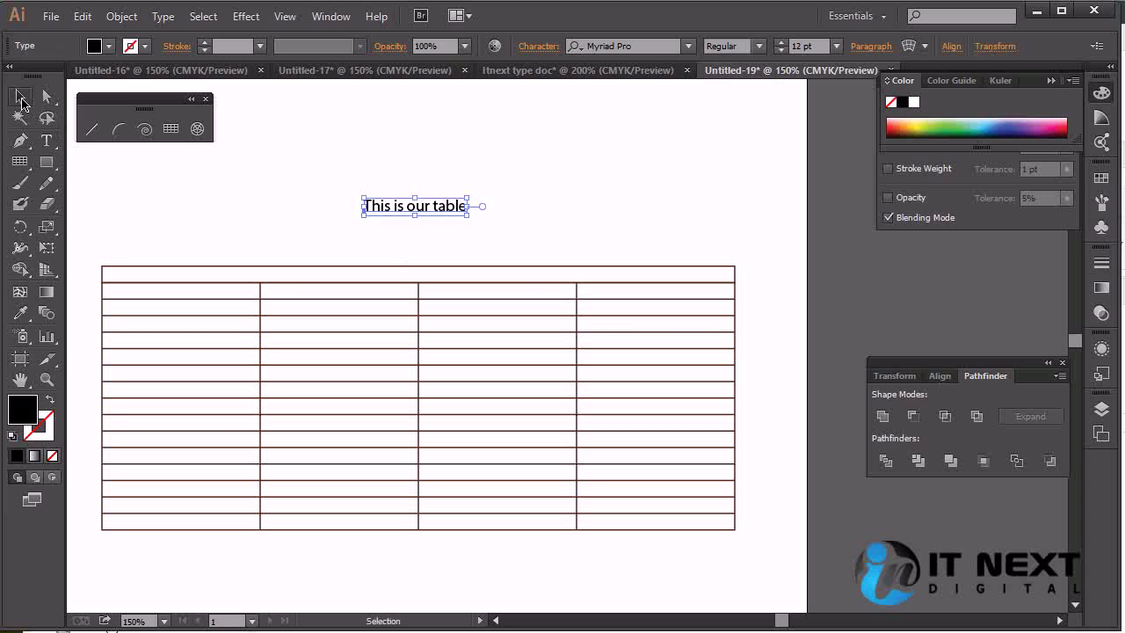
pyautogui.moveTo(456, 215); pyautogui.dragTo(463, 290)
# - Set the font size of the text "This is our table" to 10 pt
pyautogui.hotkey('ctrl', '+')
pyautogui.hotkey('ctrl', '+')
pyautogui.hotkey('ctrl', '+')
pyautogui.doubleClick(501, 392)
pyautogui.hotkey('ctrl', 'a')
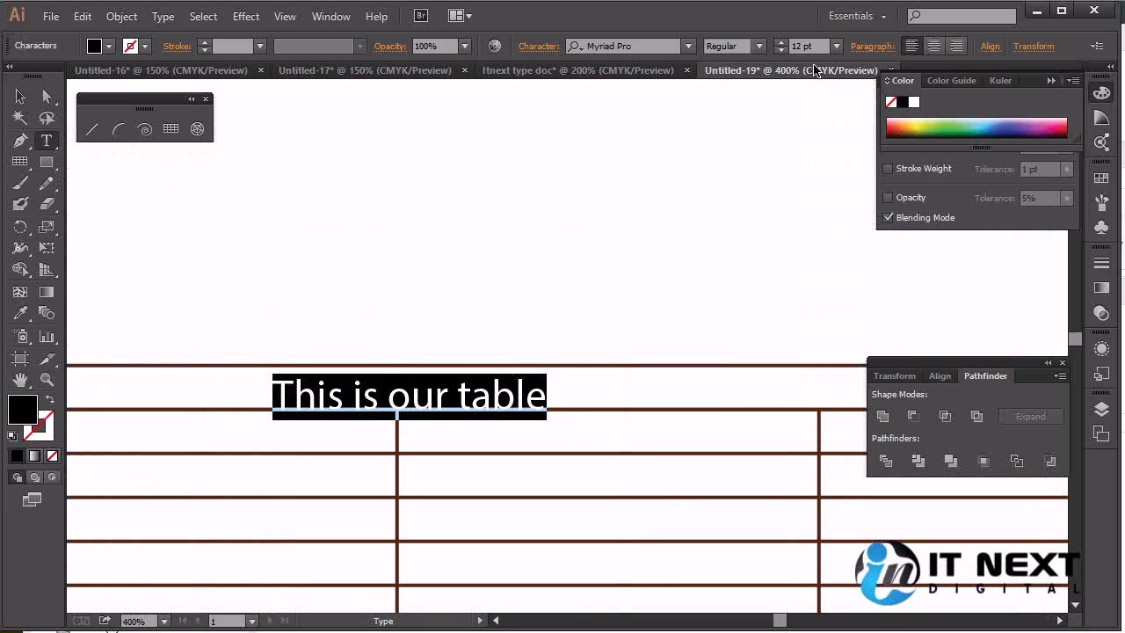
pyautogui.moveTo(802, 46); pyautogui.dragTo(663, 67)
pyautogui.write('10')
pyautogui.press('Return')
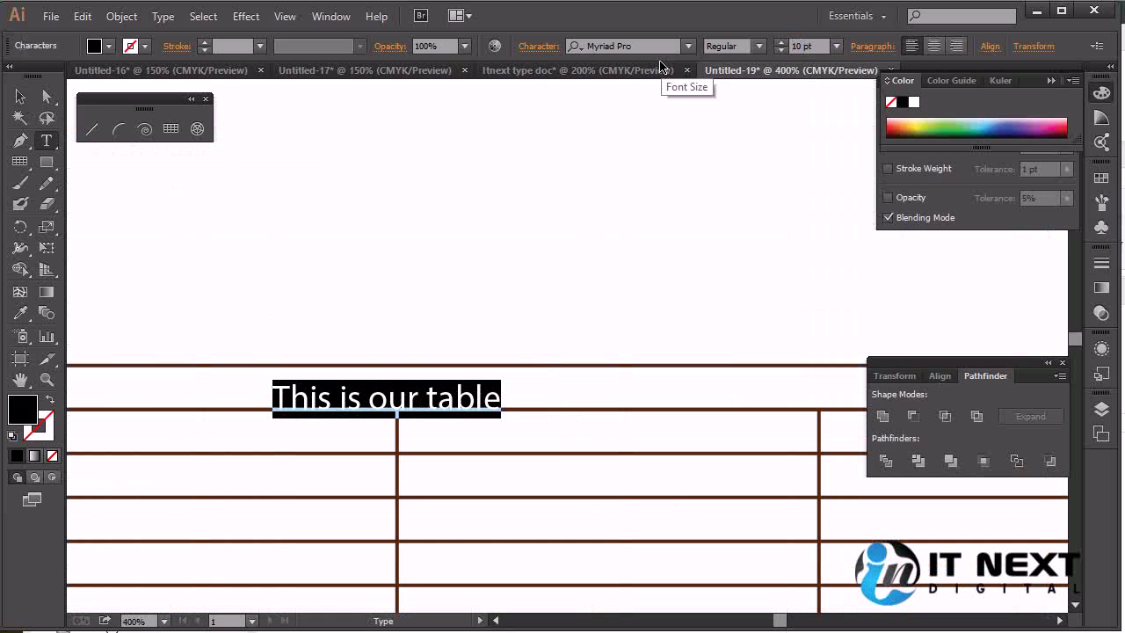
# - Move the text "This is our table" slightly up so that it sits inside the merged top row, and deselect it
pyautogui.click(15, 96)
pyautogui.moveTo(482, 405); pyautogui.dragTo(474, 394)
pyautogui.click(551, 288)
pyautogui.moveTo(547, 434); pyautogui.dragTo(743, 354)
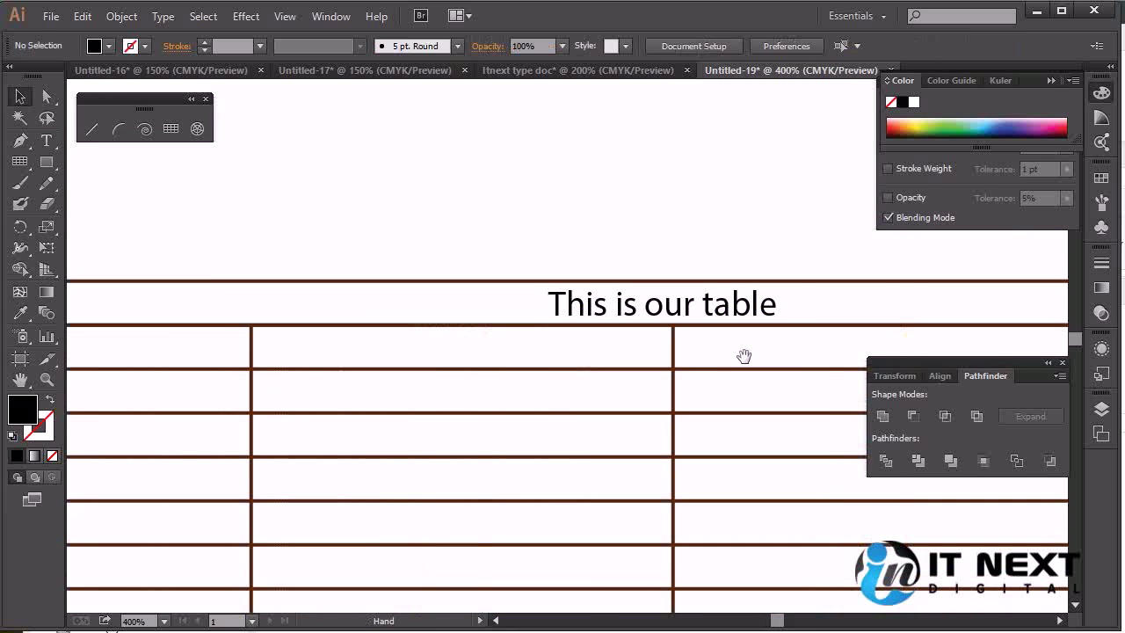
# - Delete the whole table together with its title text from the artboard
pyautogui.moveTo(352, 385); pyautogui.dragTo(618, 395)
pyautogui.hotkey('ctrl', '-')
pyautogui.hotkey('ctrl', '-')
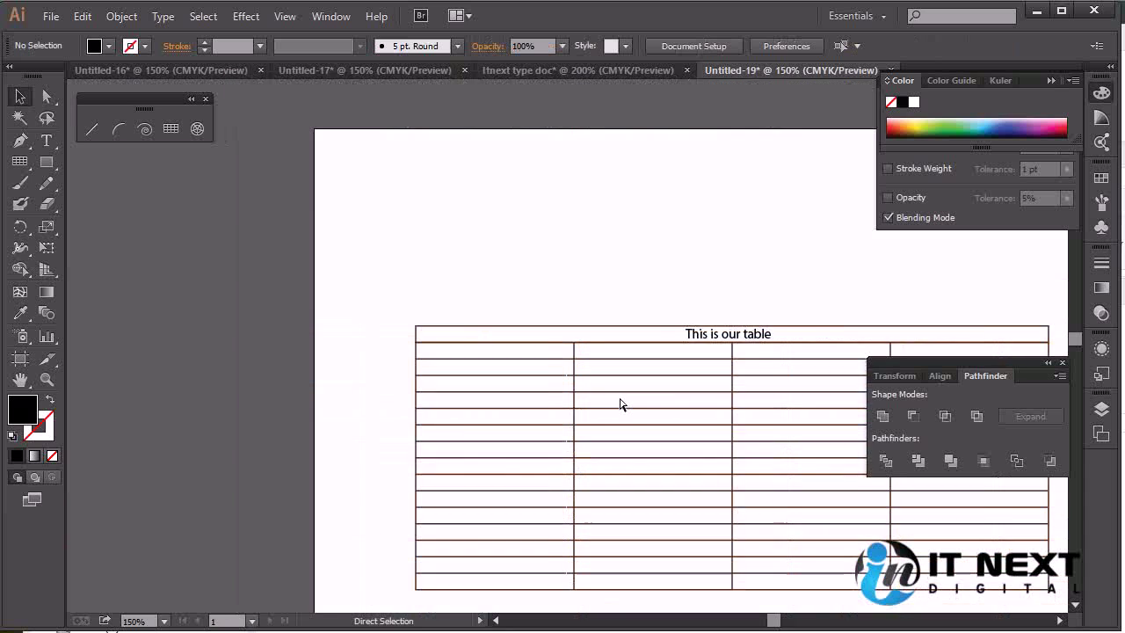
pyautogui.hotkey('ctrl', '+')
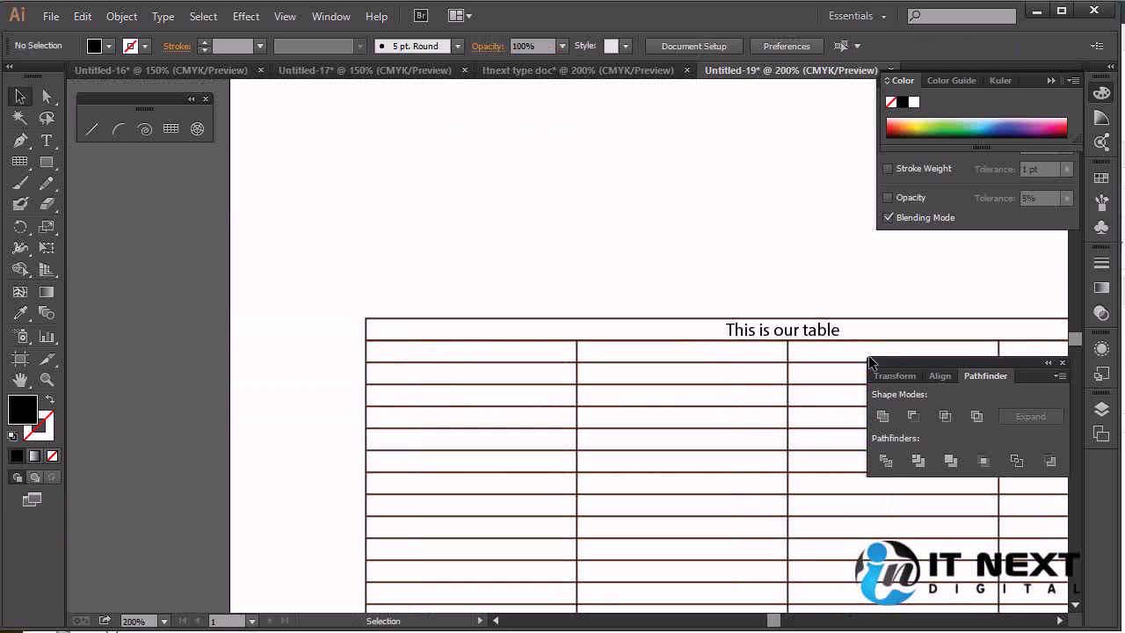
pyautogui.moveTo(743, 367); pyautogui.dragTo(542, 281)
pyautogui.moveTo(331, 173); pyautogui.dragTo(849, 552)
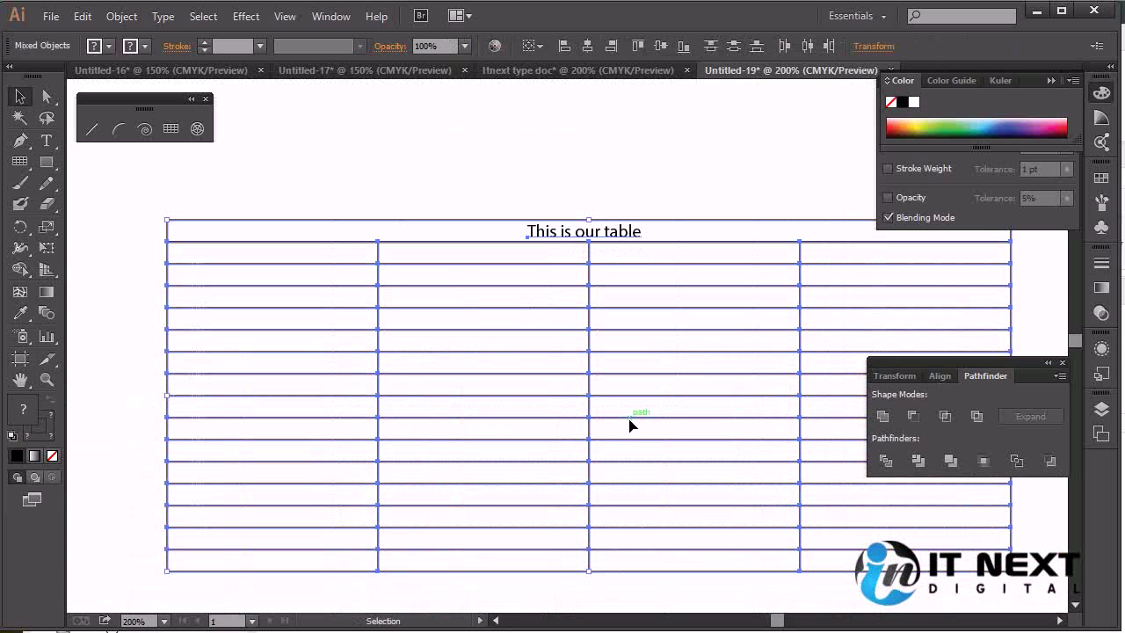
pyautogui.press('Delete')
# - Draw a circular polar grid about 163 pt across on the empty artboard, and undo it
pyautogui.click(197, 130)
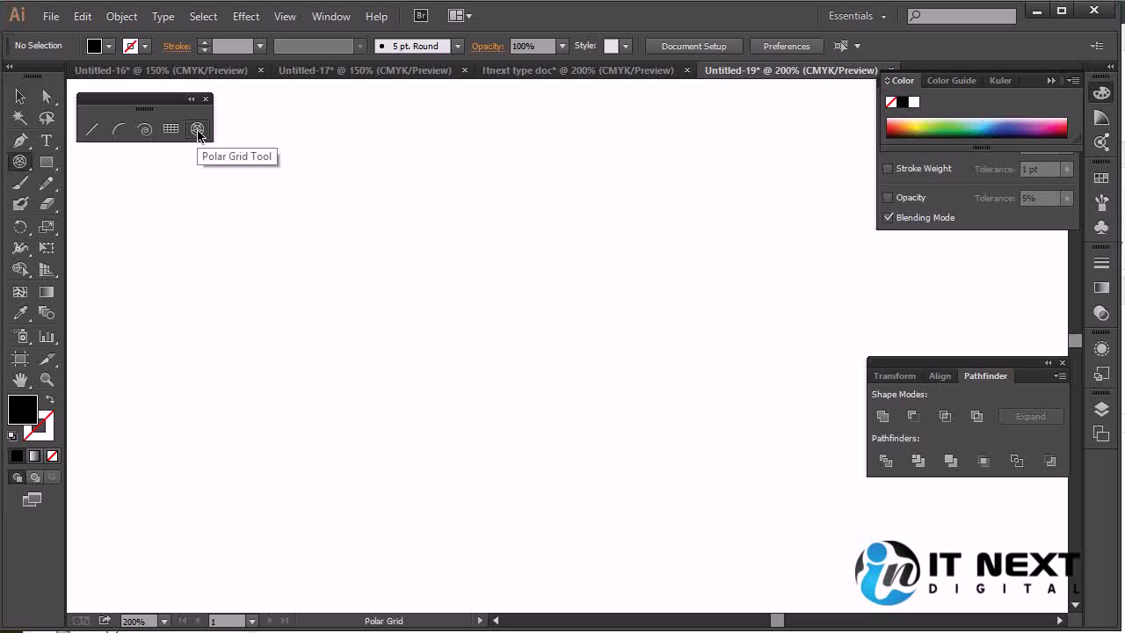
pyautogui.moveTo(499, 344); pyautogui.dragTo(654, 439)
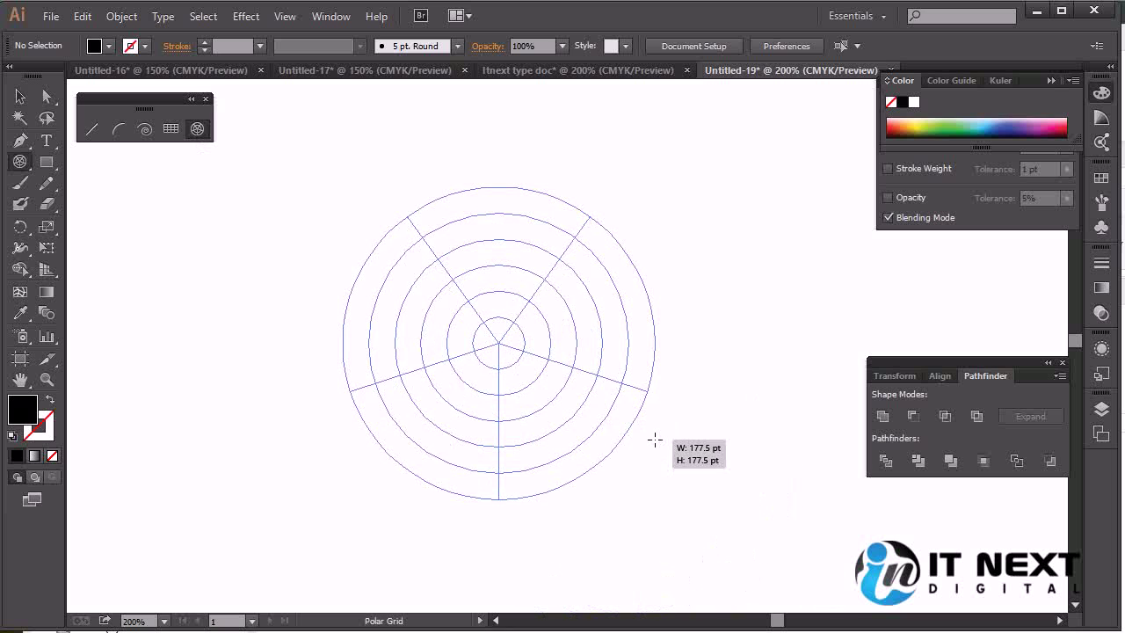
pyautogui.moveTo(655, 439); pyautogui.dragTo(630, 434)
pyautogui.hotkey('ctrl', 'z')
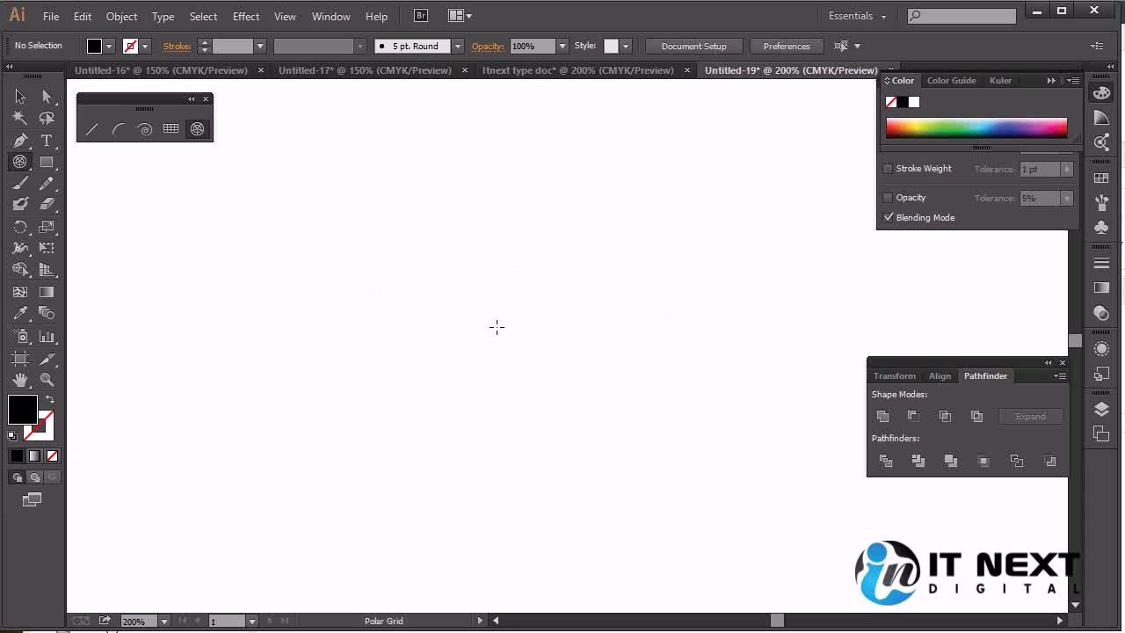
# - Create a 163 pt polar grid with 5 concentric and 5 radial dividers and Fill Grid enabled, move it, and delete it
pyautogui.click(510, 347)
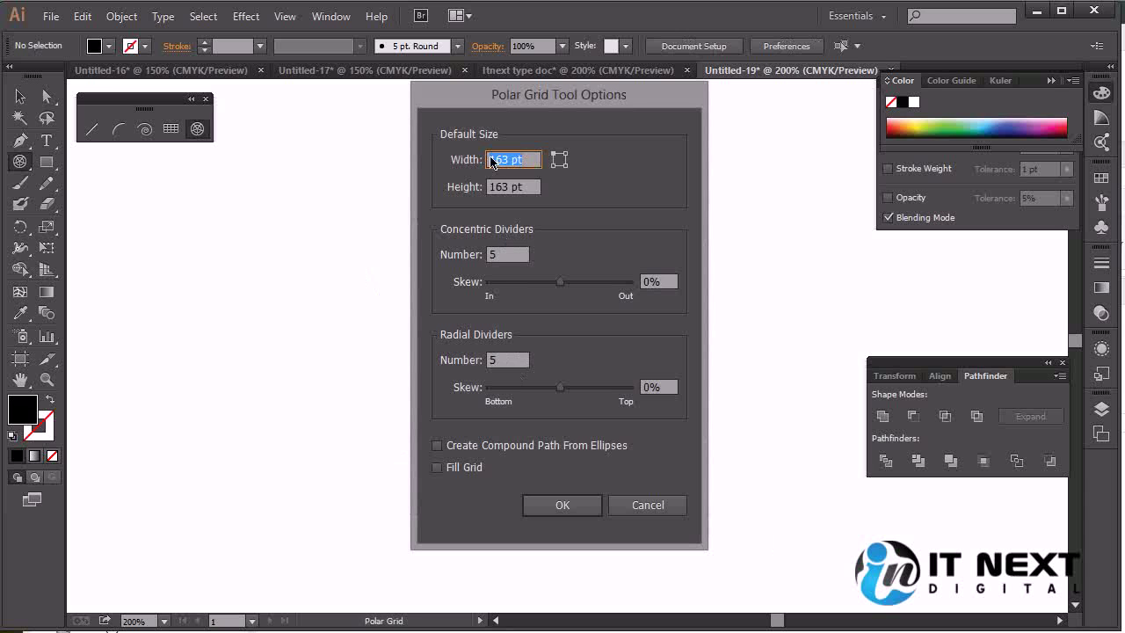
pyautogui.click(473, 471)
pyautogui.click(562, 505)
pyautogui.click(20, 96)
pyautogui.moveTo(692, 456); pyautogui.dragTo(572, 328)
pyautogui.click(837, 381)
pyautogui.click(524, 332)
pyautogui.press('Delete')
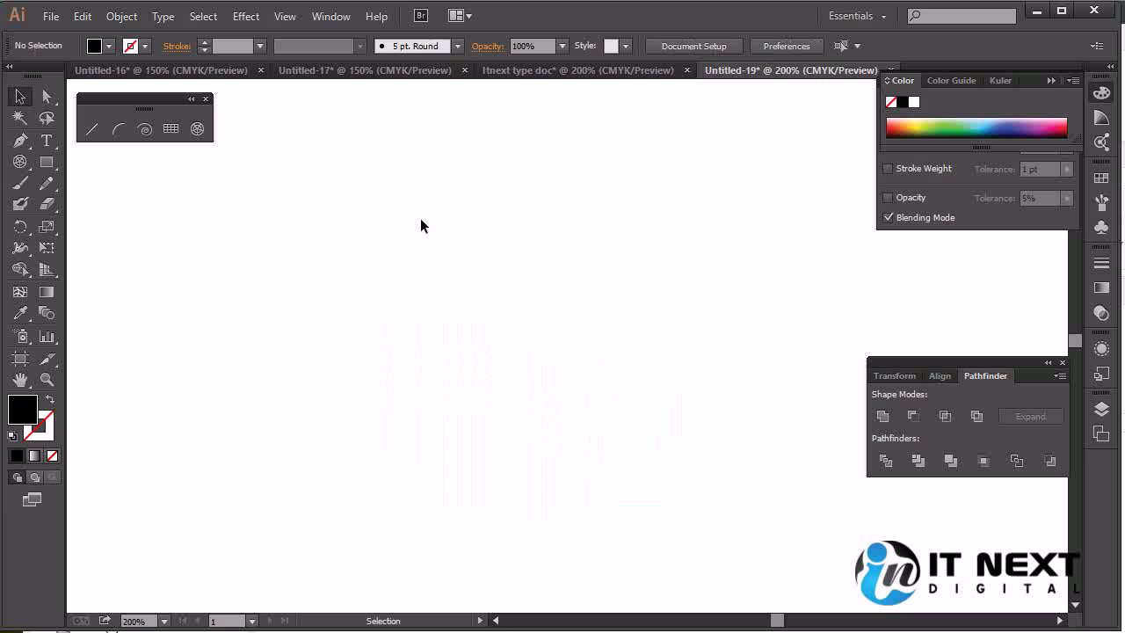
# - Turn off Fill Grid in the Polar Grid tool's options, keeping 5 concentric and 5 radial dividers
pyautogui.click(197, 129)
pyautogui.click(244, 170)
pyautogui.click(436, 466)
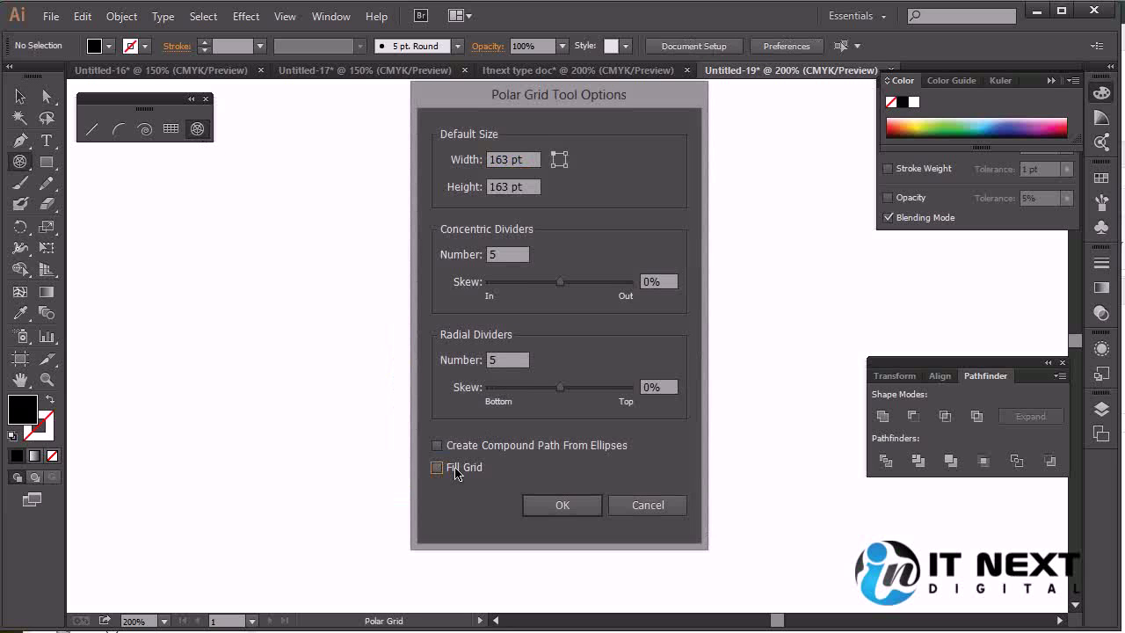
pyautogui.click(562, 505)
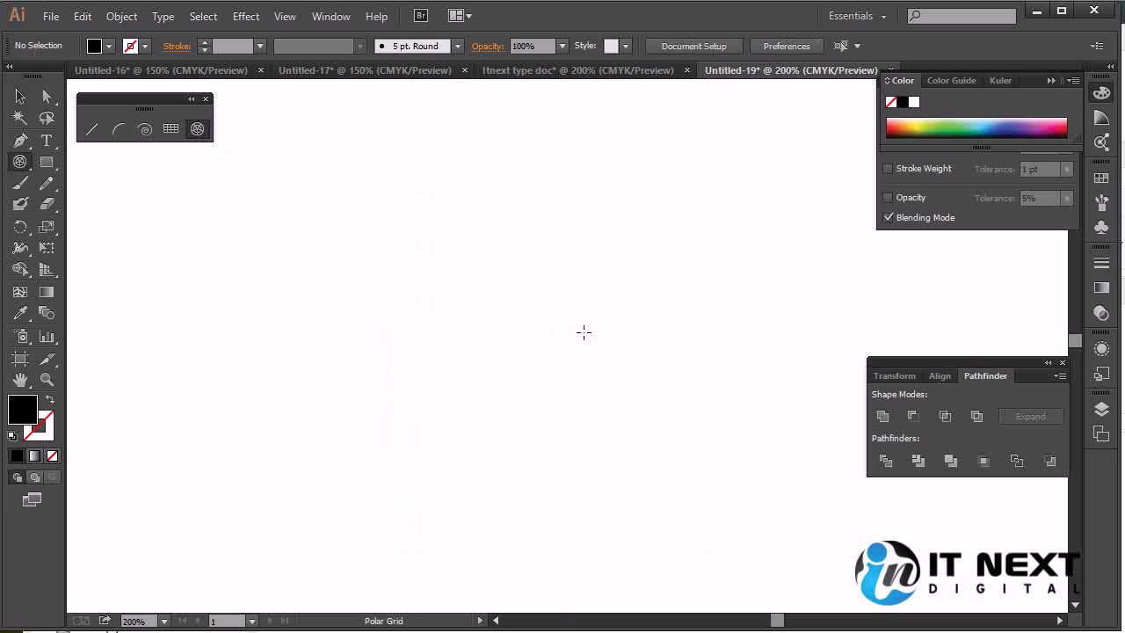
# - Draw a circular polar grid on the artboard, adjusting its dividers while drawing to 5 concentric and 12 radial ones
pyautogui.moveTo(525, 305); pyautogui.dragTo(748, 528)
pyautogui.press('Down')
pyautogui.press('Down')
pyautogui.press('Down')
pyautogui.press('Down')
pyautogui.press('Down')
pyautogui.press('Up')
pyautogui.moveTo(748, 529); pyautogui.dragTo(746, 527)
pyautogui.press('Down')
pyautogui.press('Down')
pyautogui.press('Down')
pyautogui.press('Down')
pyautogui.press('Right')
pyautogui.press('Right')
pyautogui.press('Right')
pyautogui.press('Right')
pyautogui.press('Up')
pyautogui.press('Left')
pyautogui.press('Left')
pyautogui.press('Left')
pyautogui.press('Left')
pyautogui.press('Left')
pyautogui.press('Left')
pyautogui.press('Left')
pyautogui.press('Left')
pyautogui.press('Left')
pyautogui.press('Right')
pyautogui.press('Right')
pyautogui.press('Right')
pyautogui.press('Right')
pyautogui.press('Right')
pyautogui.press('Right')
pyautogui.press('Right')
pyautogui.press('Right')
pyautogui.press('Right')
pyautogui.press('Right')
pyautogui.press('Right')
pyautogui.press('Right')
pyautogui.press('Up')
pyautogui.press('Up')
pyautogui.press('Down')
pyautogui.press('Down')
pyautogui.press('Down')
pyautogui.press('Up')
pyautogui.press('Up')
pyautogui.press('Up')
pyautogui.press('Up')
pyautogui.press('Up')
pyautogui.press('Up')
pyautogui.press('Up')
pyautogui.press('Down')
pyautogui.press('Down')
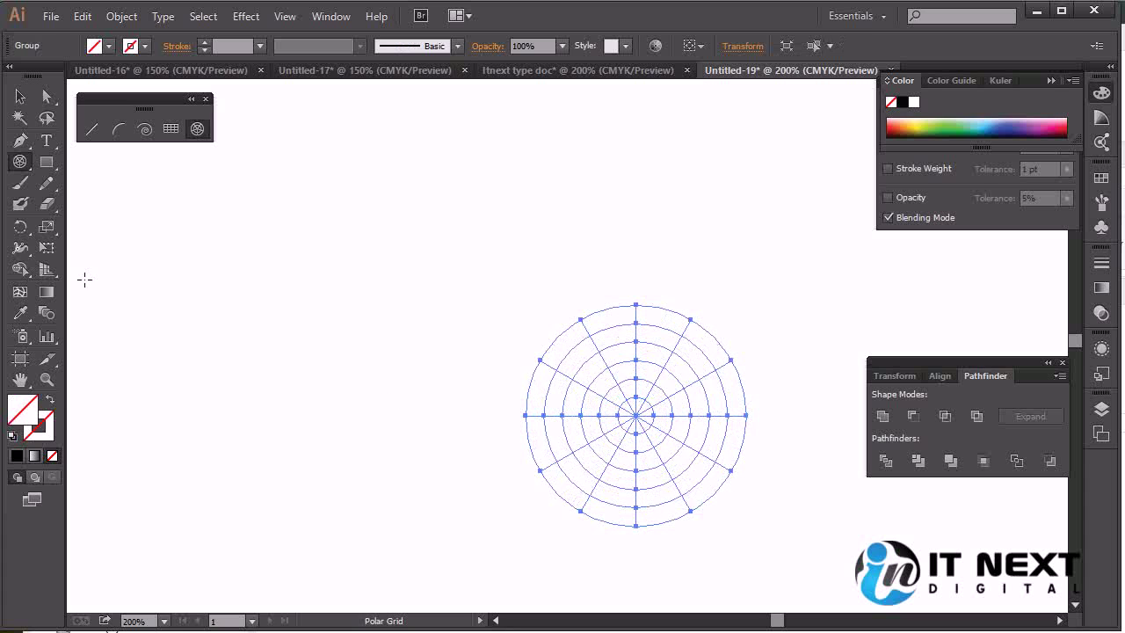
# - Merge the four cells between the innermost circle and the outer ring in the wedge just right of vertical with Shape Builder
pyautogui.click(26, 272)
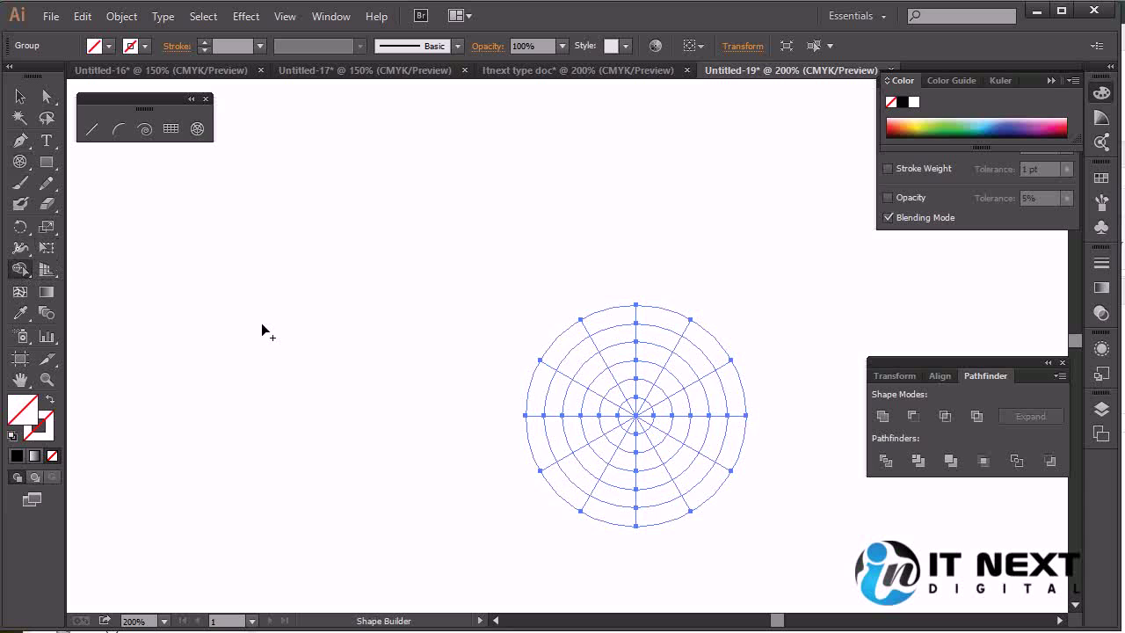
pyautogui.moveTo(687, 366)
pyautogui.mouseDown()
pyautogui.moveTo(668, 332)
pyautogui.moveTo(652, 388)
pyautogui.moveTo(658, 318)
pyautogui.moveTo(654, 335)
pyautogui.mouseUp()
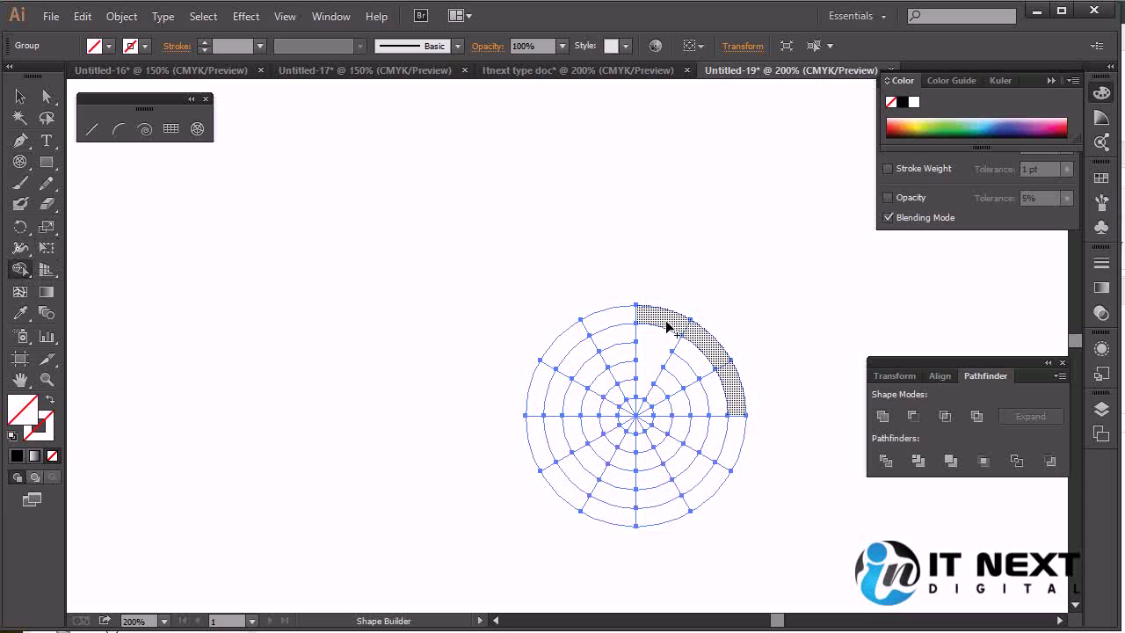
pyautogui.click(20, 96)
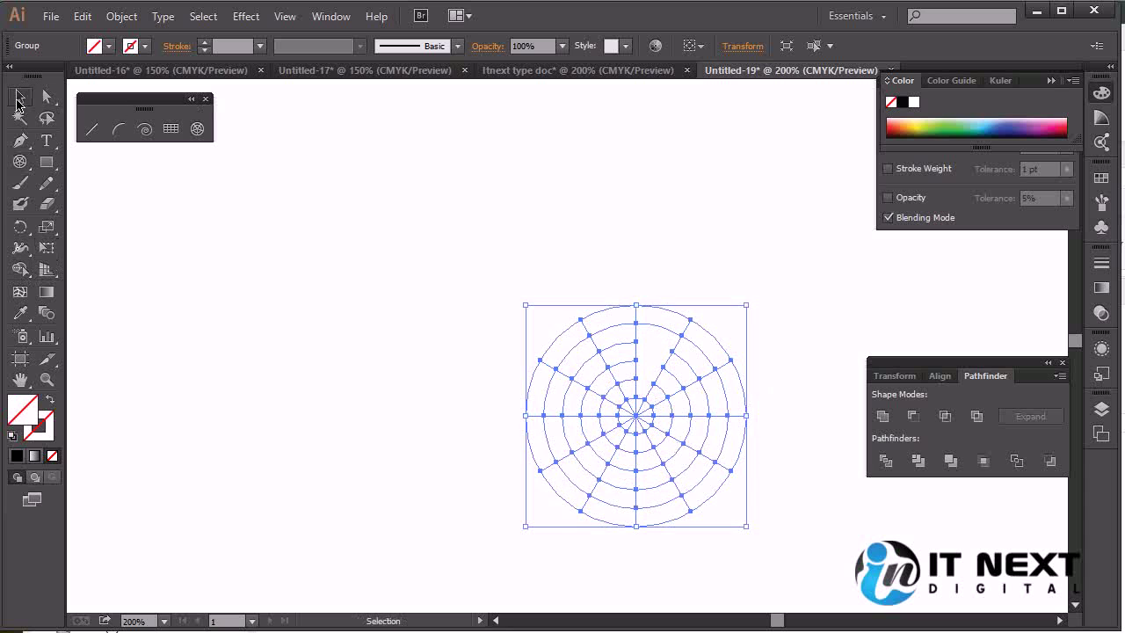
# - Fill the whole polar grid with green, and deselect it
pyautogui.moveTo(498, 233); pyautogui.dragTo(828, 564)
pyautogui.click(945, 128)
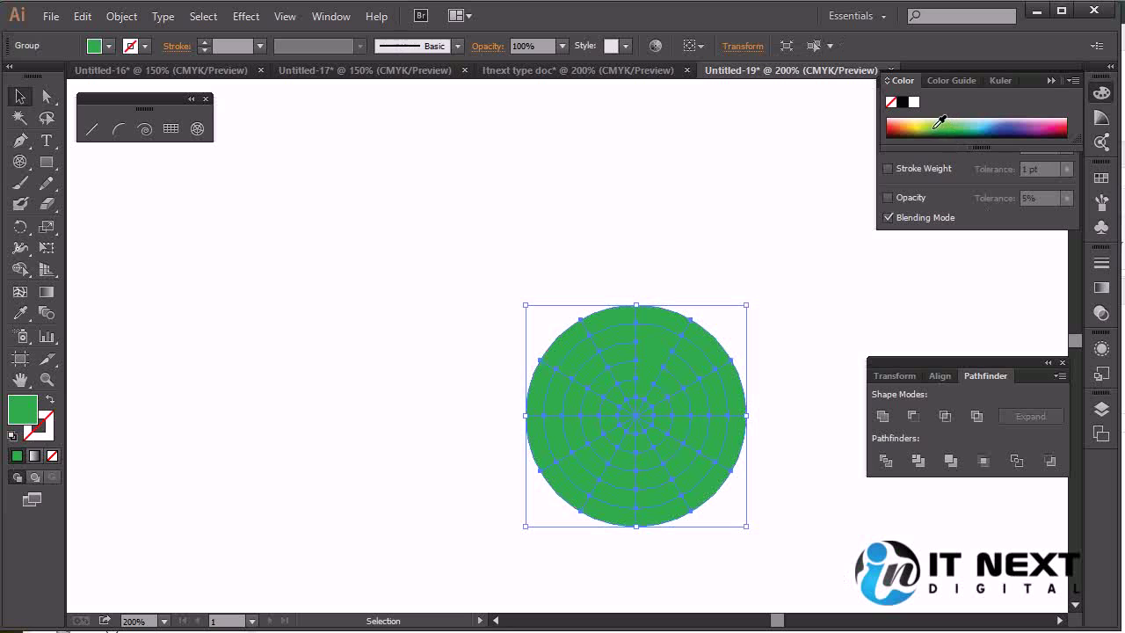
pyautogui.click(683, 256)
# - Delete only the merged wedge cell from the green polar grid, using Direct Selection
pyautogui.click(651, 353)
pyautogui.click(47, 95)
pyautogui.click(540, 206)
pyautogui.click(651, 358)
pyautogui.press('Delete')
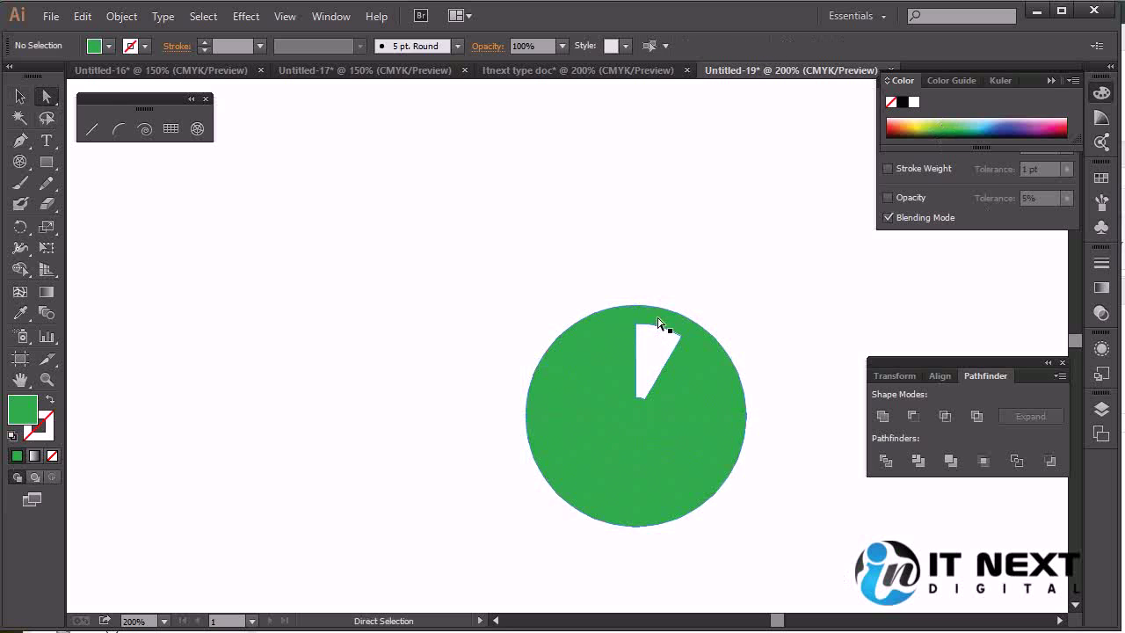
# - Select all parts of the green polar grid and move them together up and to the left on the artboard
pyautogui.click(661, 322)
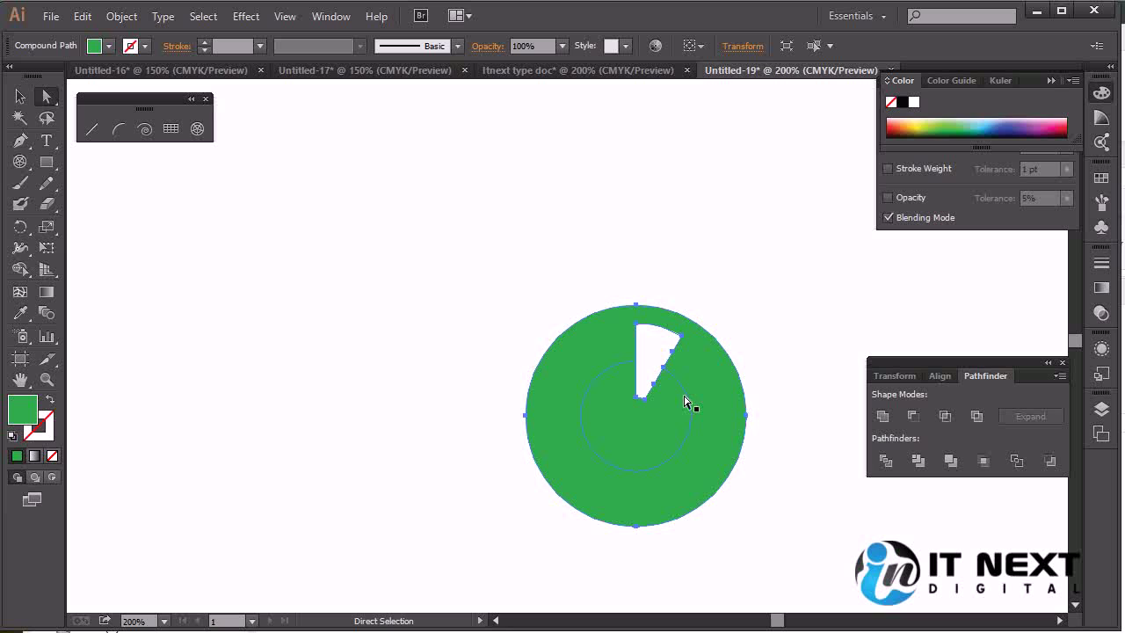
pyautogui.click(22, 96)
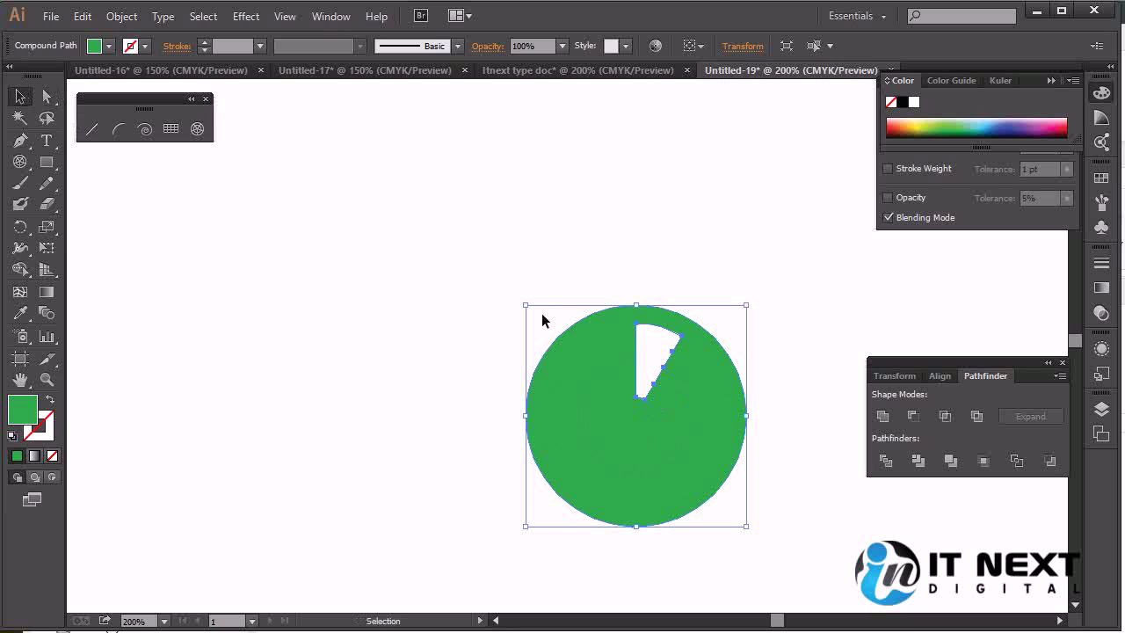
pyautogui.click(745, 204)
pyautogui.moveTo(452, 244); pyautogui.dragTo(793, 573)
pyautogui.moveTo(708, 420); pyautogui.dragTo(508, 355)
pyautogui.click(647, 352)
pyautogui.click(494, 360)
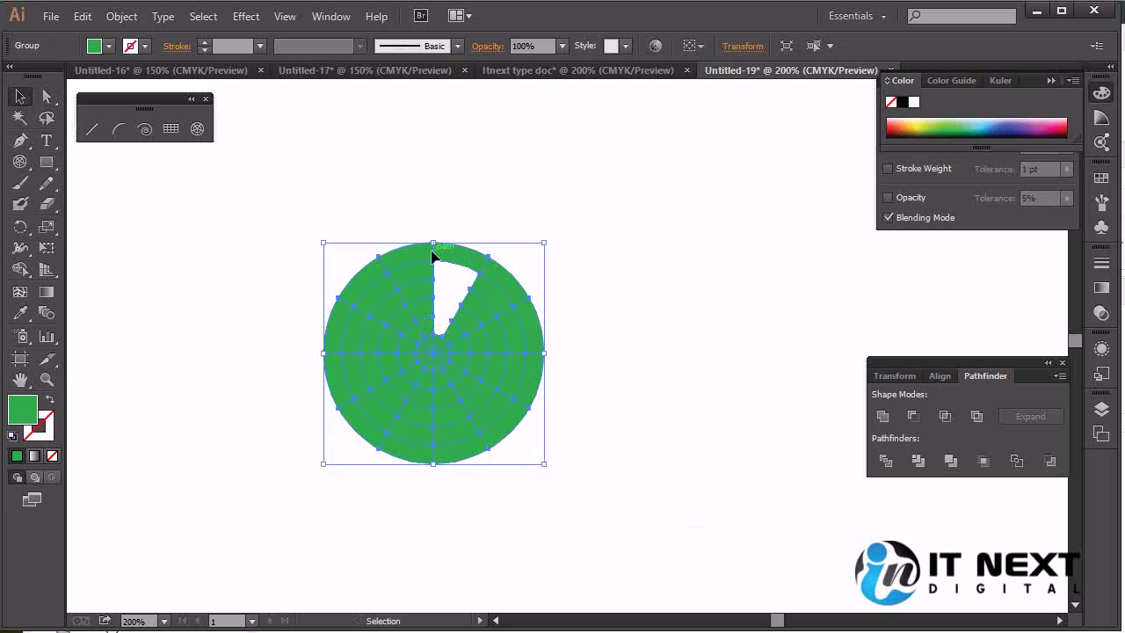
pyautogui.click(198, 130)
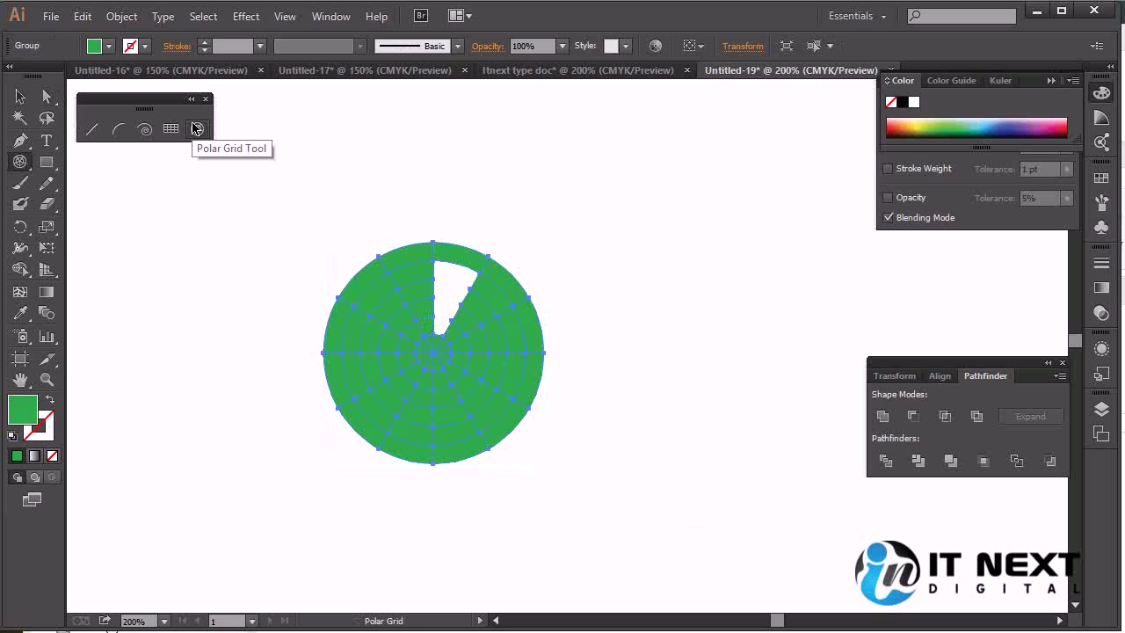
pyautogui.click(172, 130)
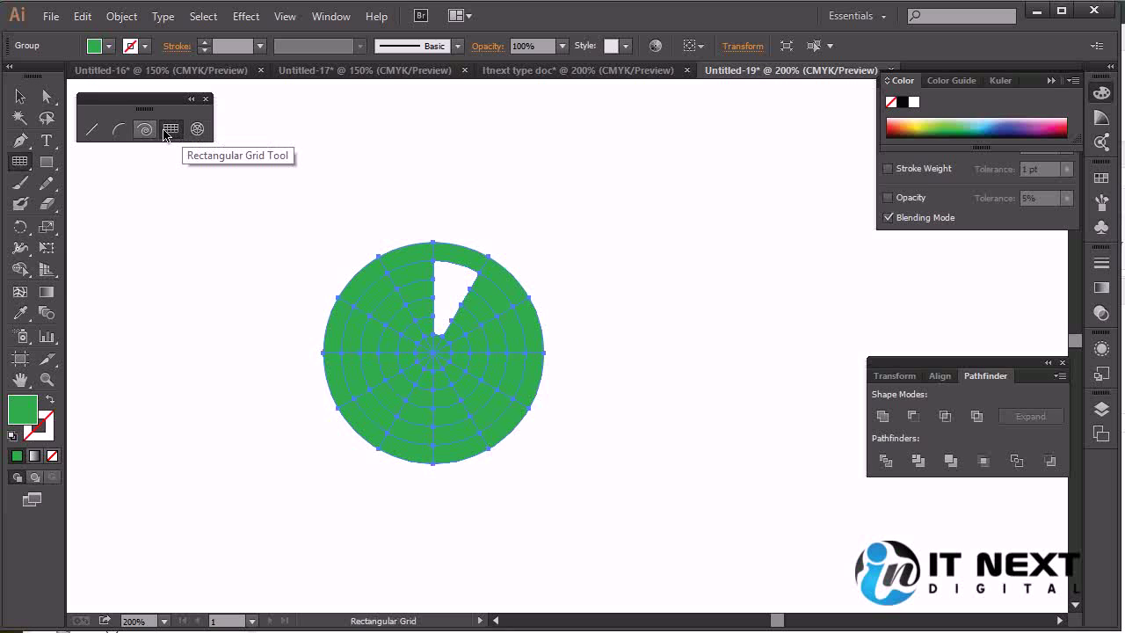
pyautogui.click(145, 130)
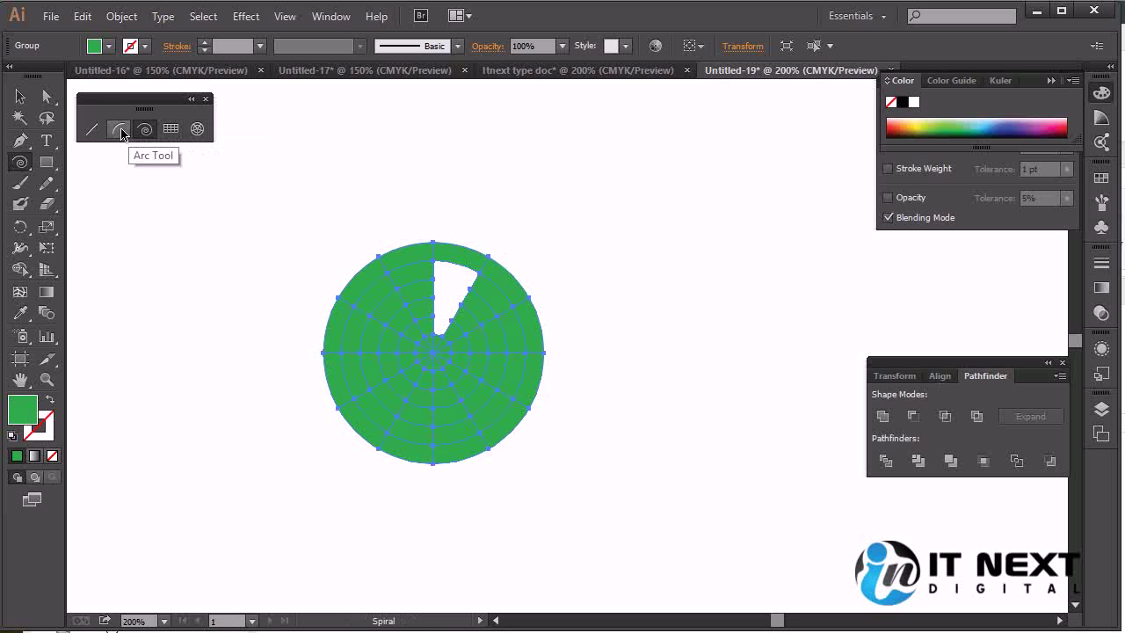
pyautogui.click(121, 132)
pyautogui.click(93, 131)
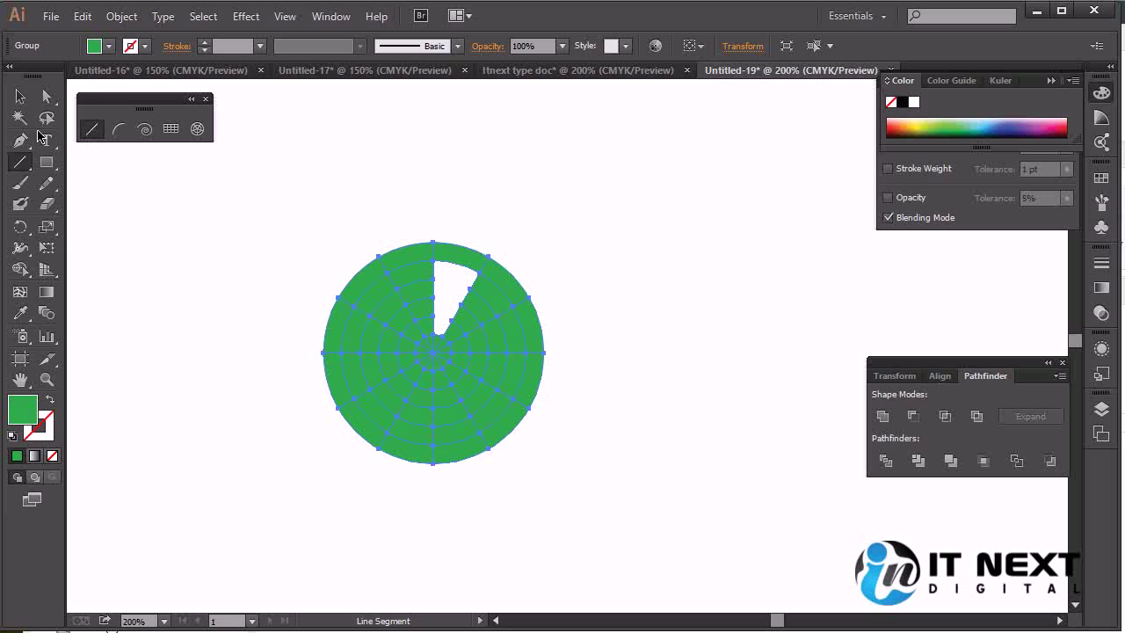
pyautogui.press('v')
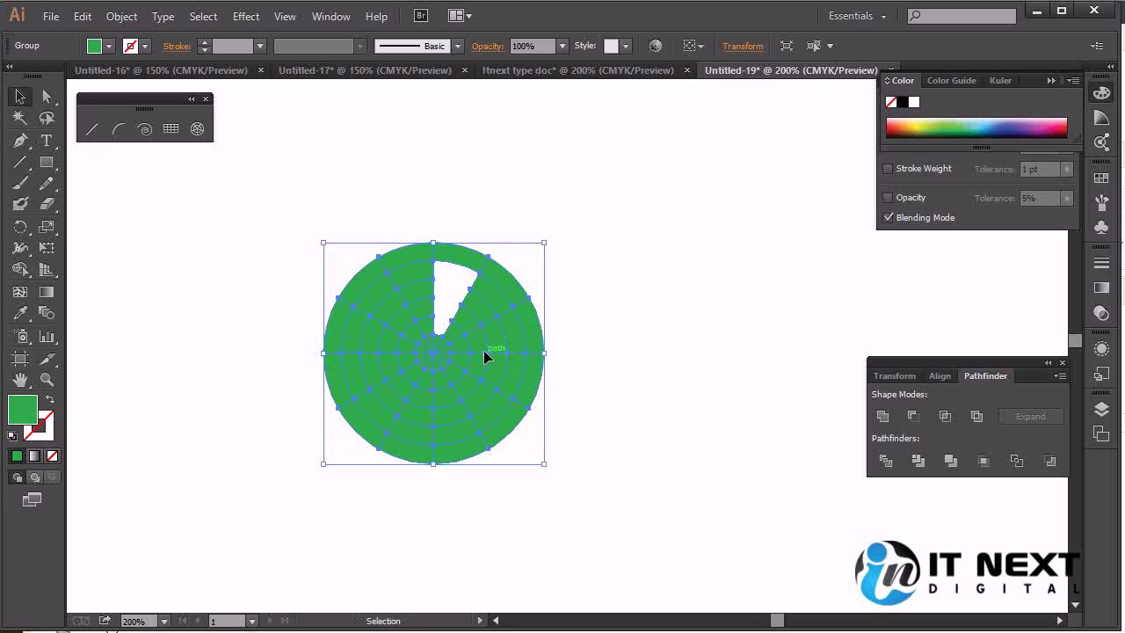